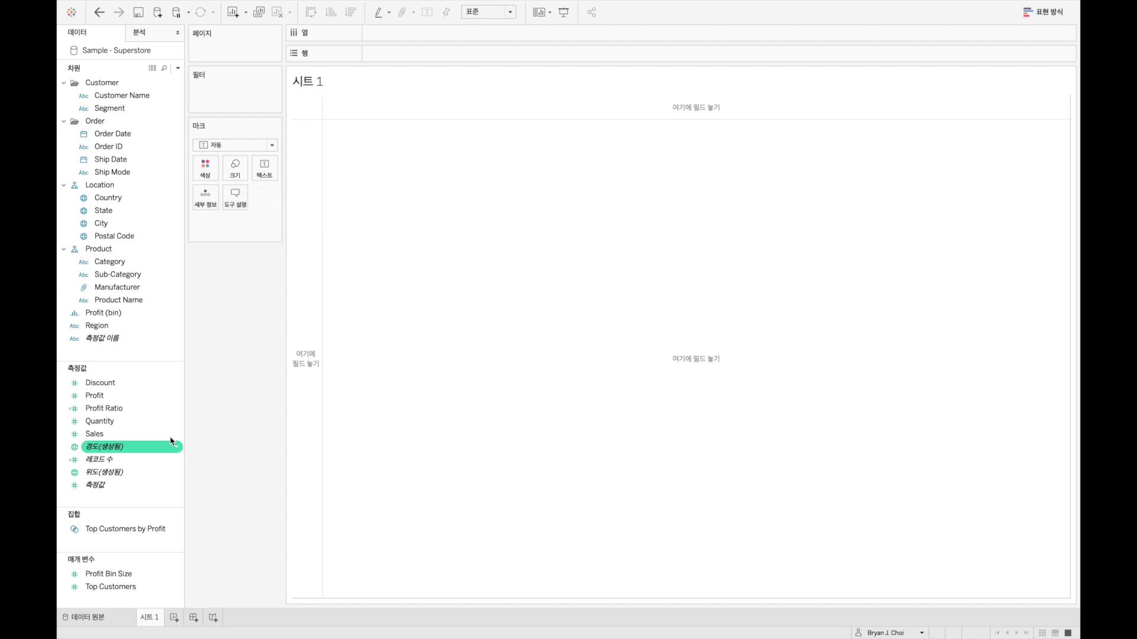
# Step: Build a chart with Sales on columns and Region on rows, and set its mark type to 막대 (bar)
pyautogui.moveTo(121, 434); pyautogui.dragTo(403, 39)
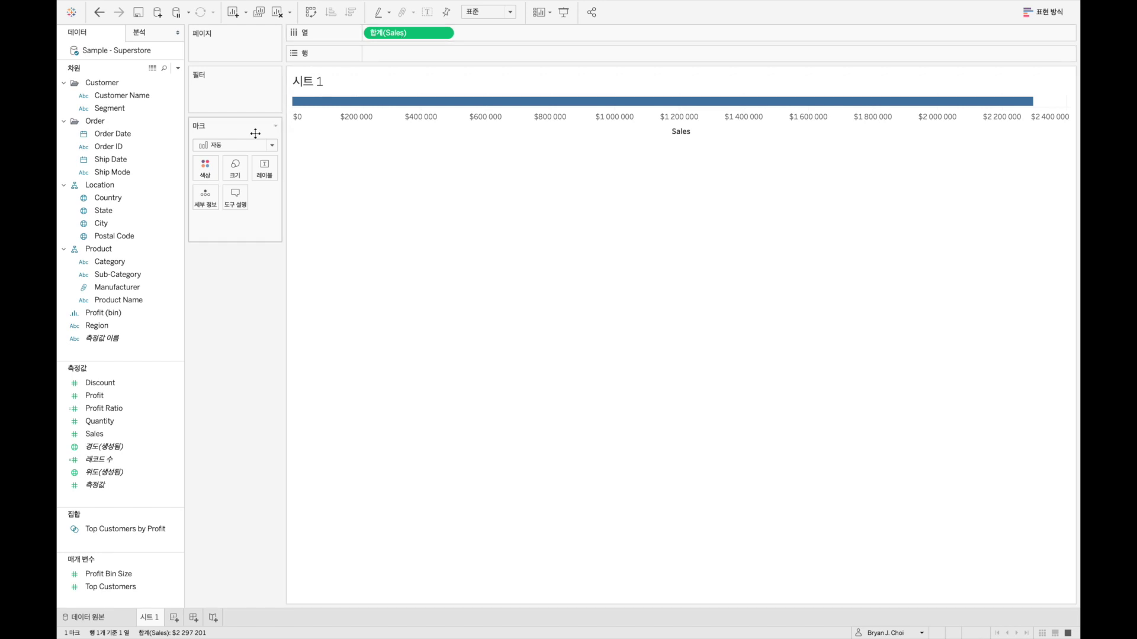
pyautogui.moveTo(115, 331); pyautogui.dragTo(376, 57)
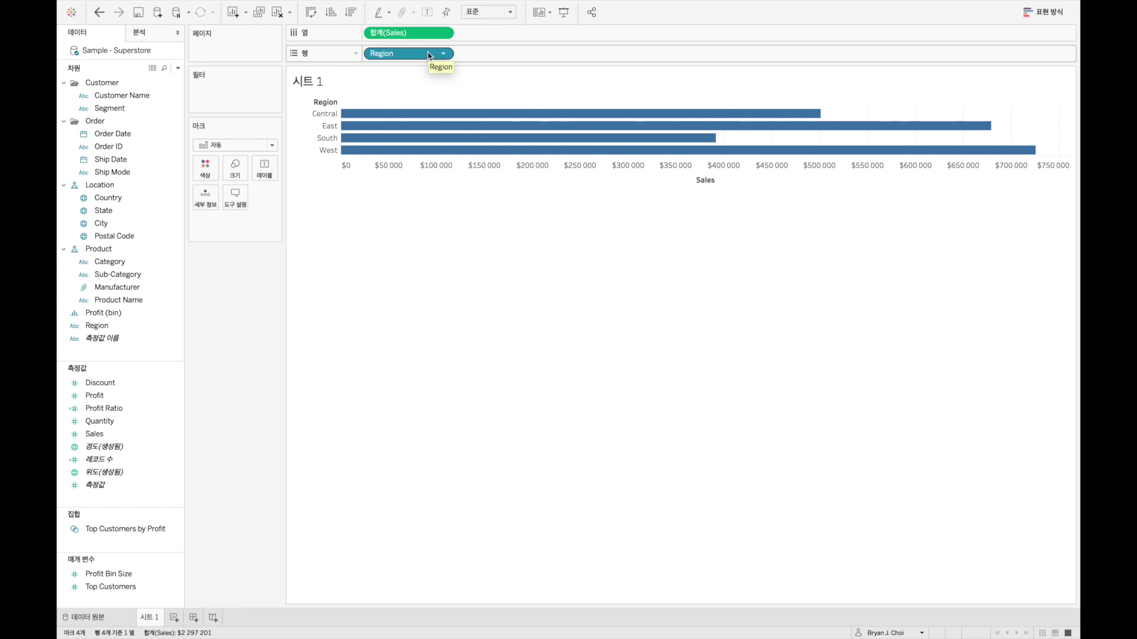
pyautogui.click(261, 145)
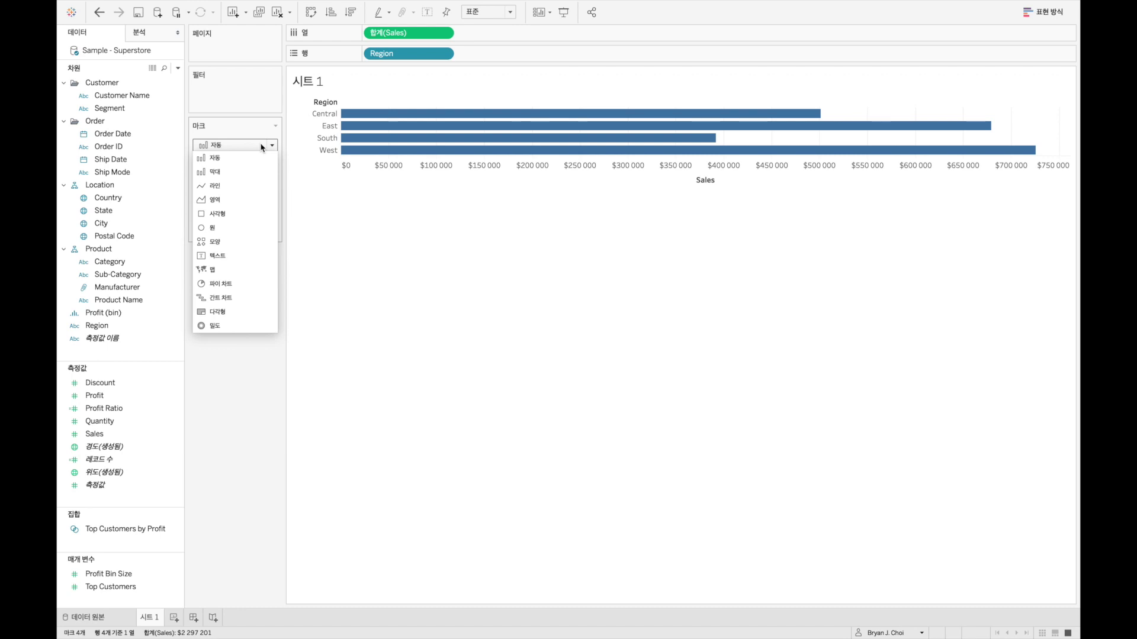
pyautogui.click(248, 172)
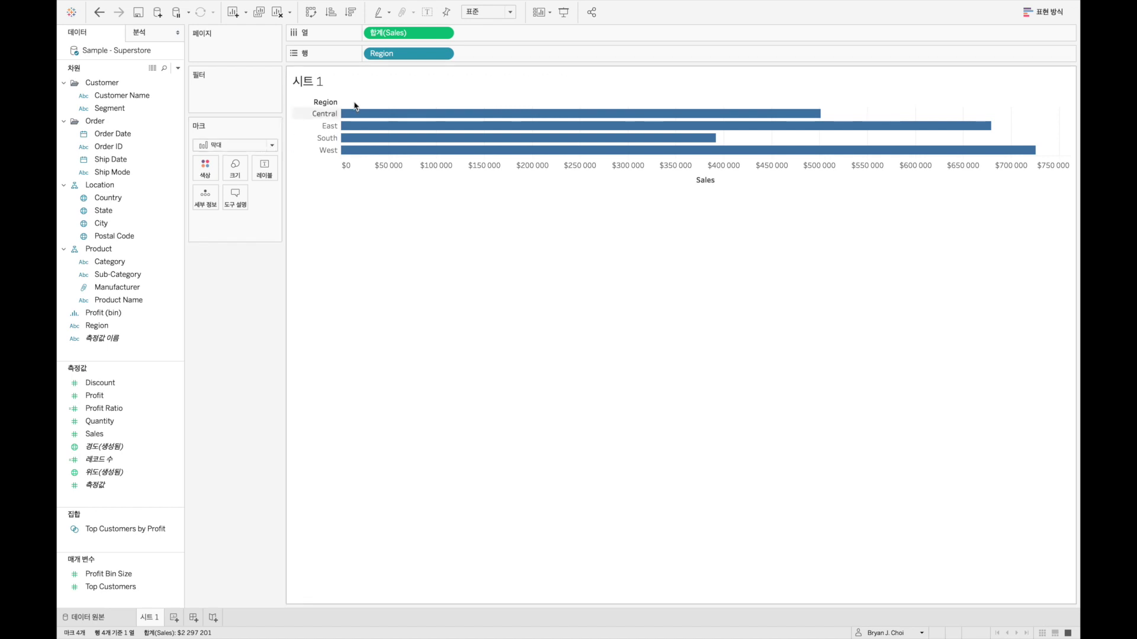
# Step: Fit the chart to 전체 보기 (entire view) and swap its rows and columns to make the bars vertical
pyautogui.click(491, 13)
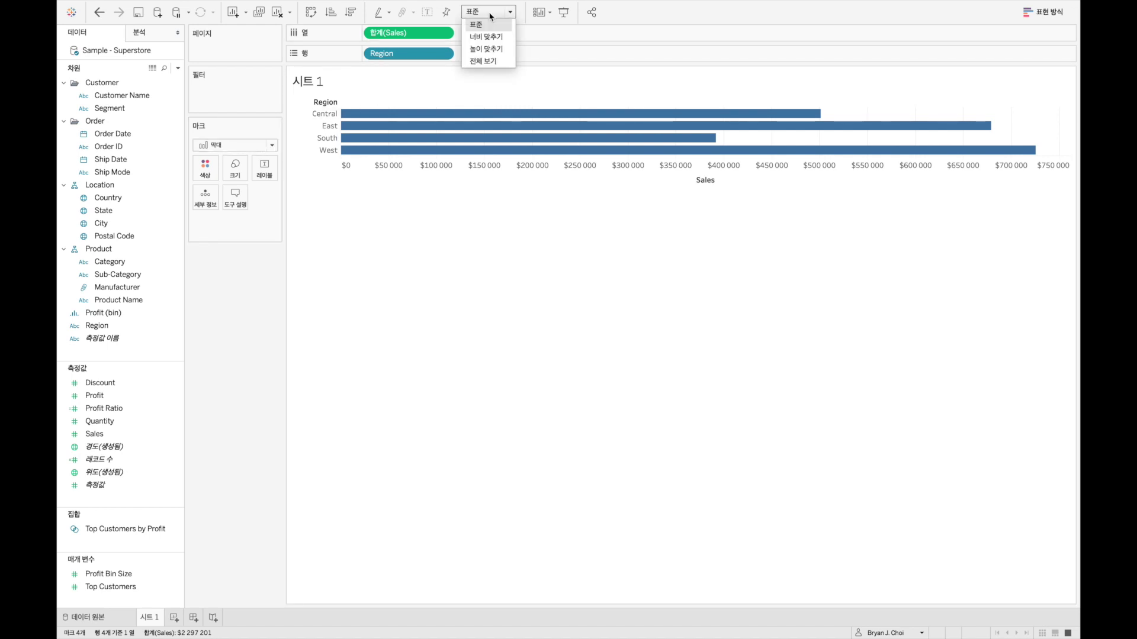
pyautogui.click(484, 61)
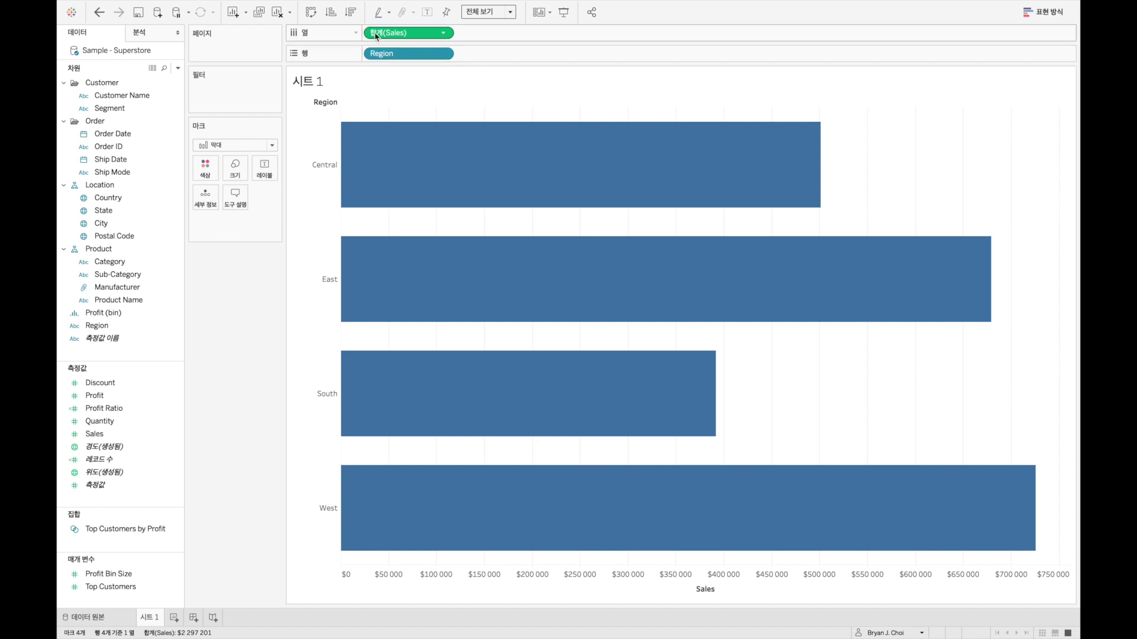
pyautogui.click(311, 12)
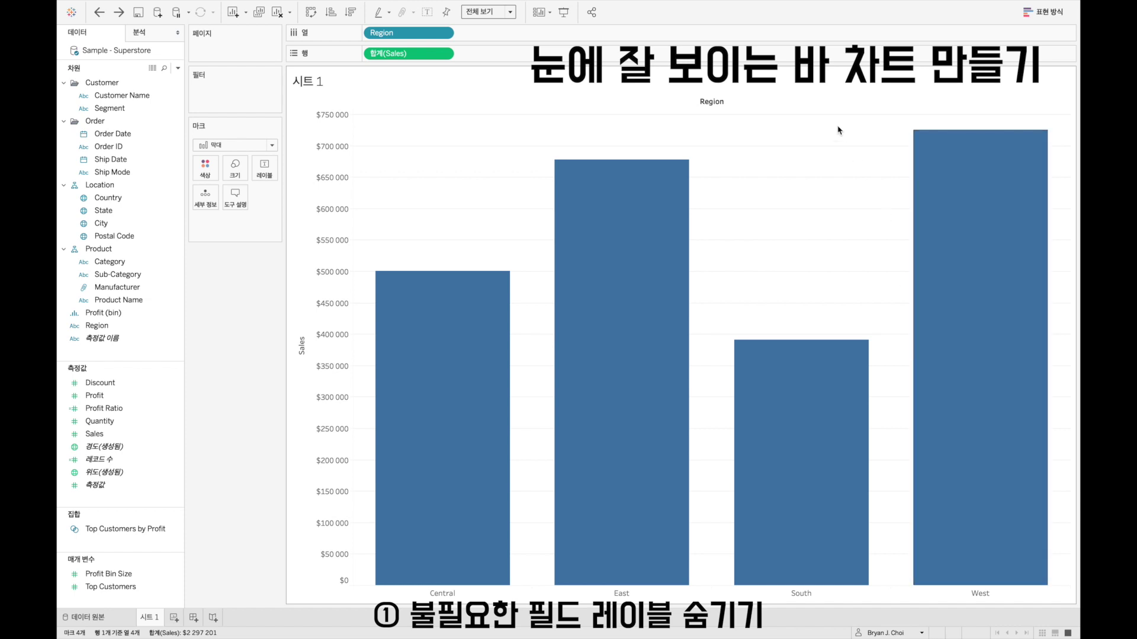
# Step: Hide the Region field label for columns above the chart
pyautogui.rightClick(745, 106)
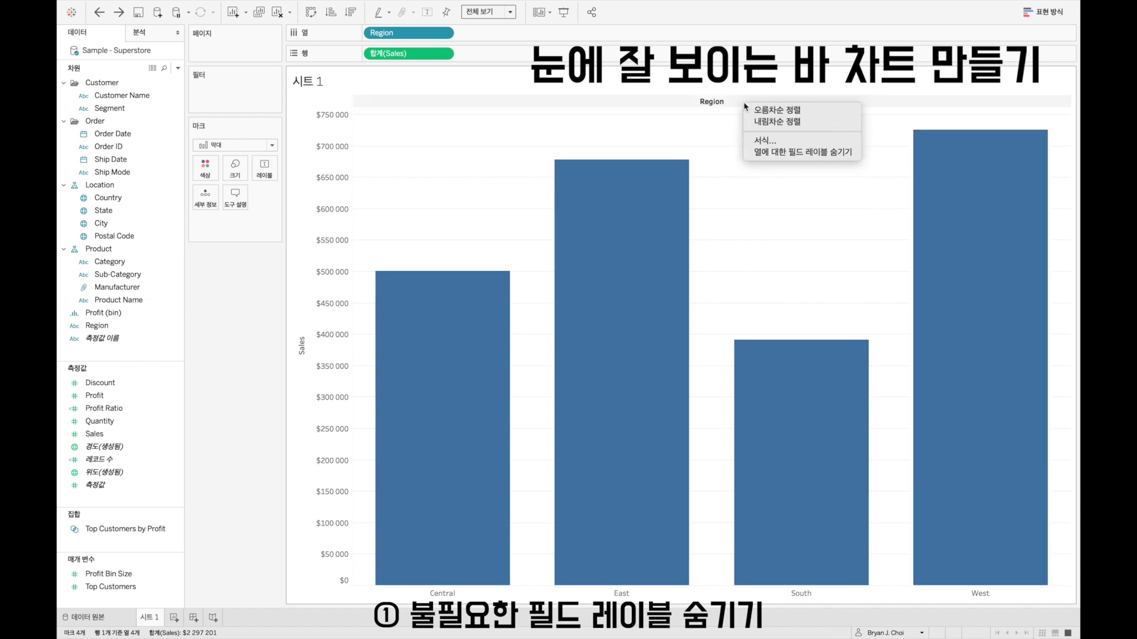
pyautogui.click(777, 152)
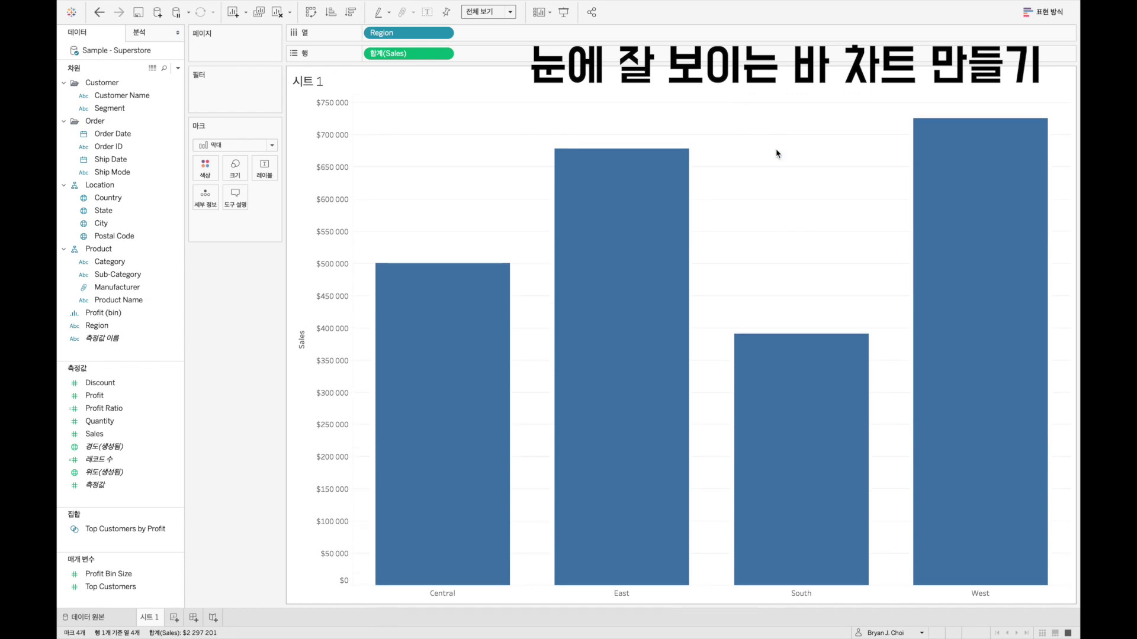
# Step: Hide the Sales axis header and show mark labels on the bars
pyautogui.rightClick(329, 127)
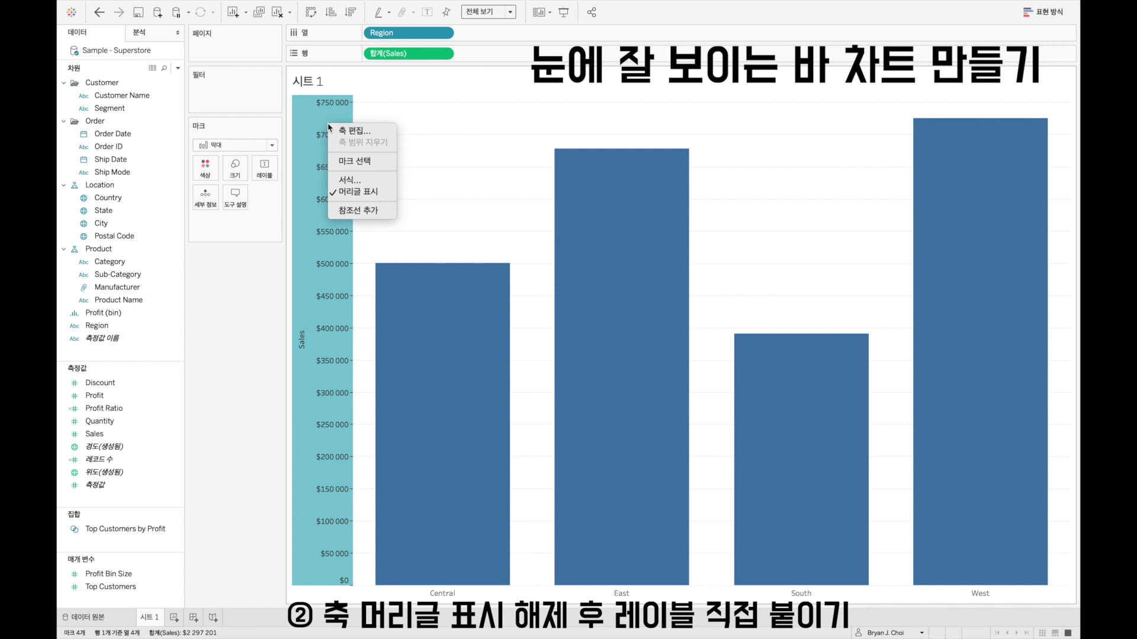
pyautogui.click(353, 194)
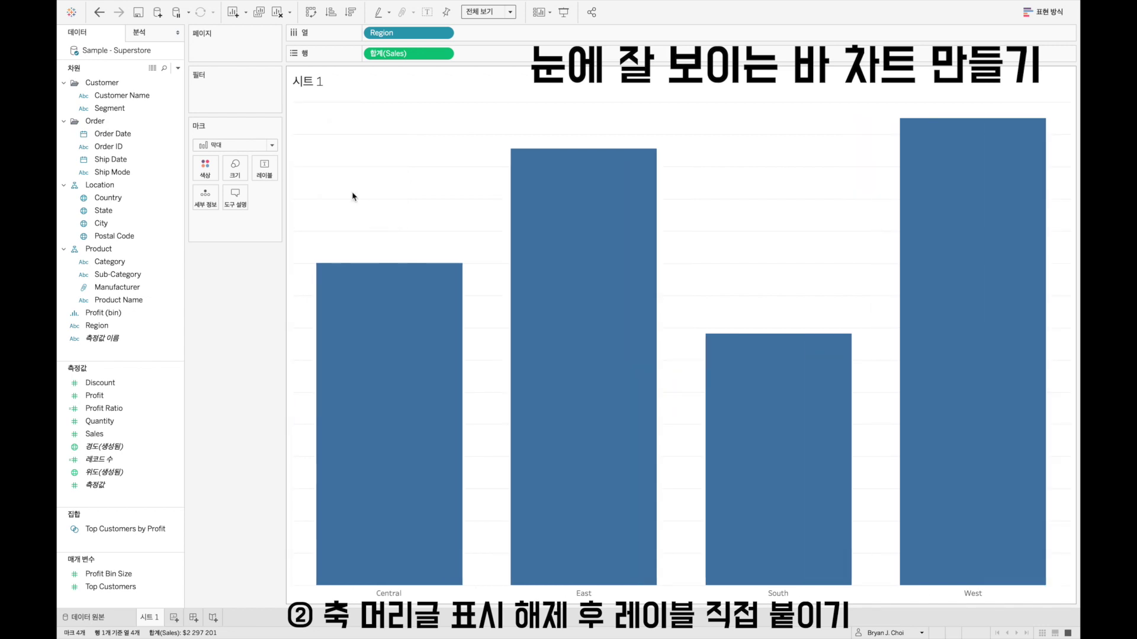
pyautogui.click(427, 13)
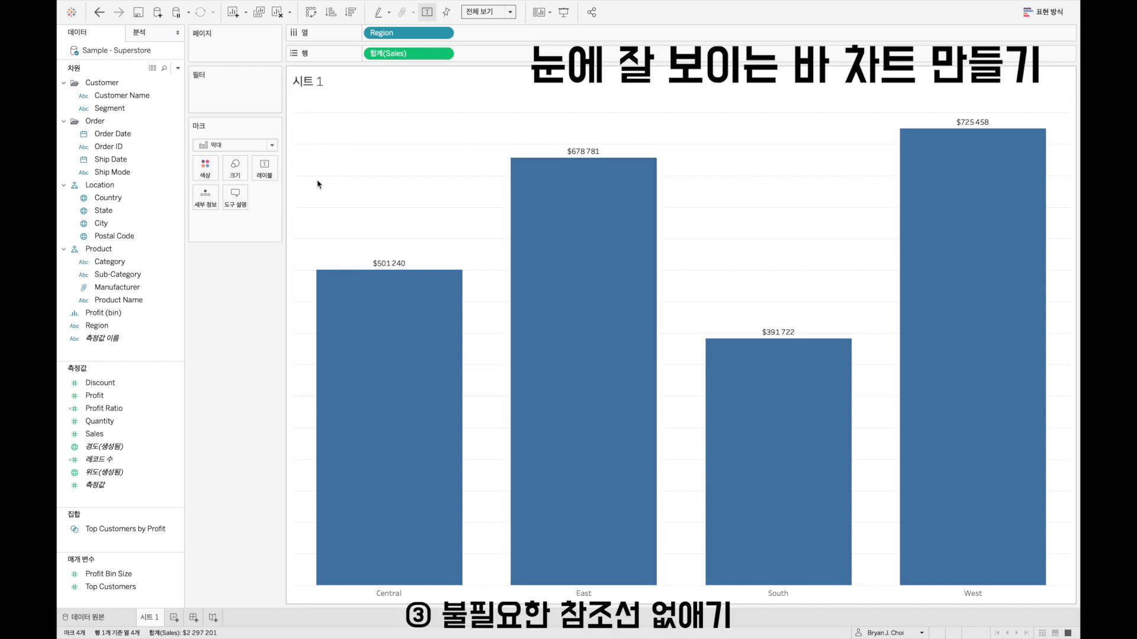
# Step: Format the worksheet's lines so that the row gridlines (격자선) are set to 없음 (none)
pyautogui.rightClick(396, 181)
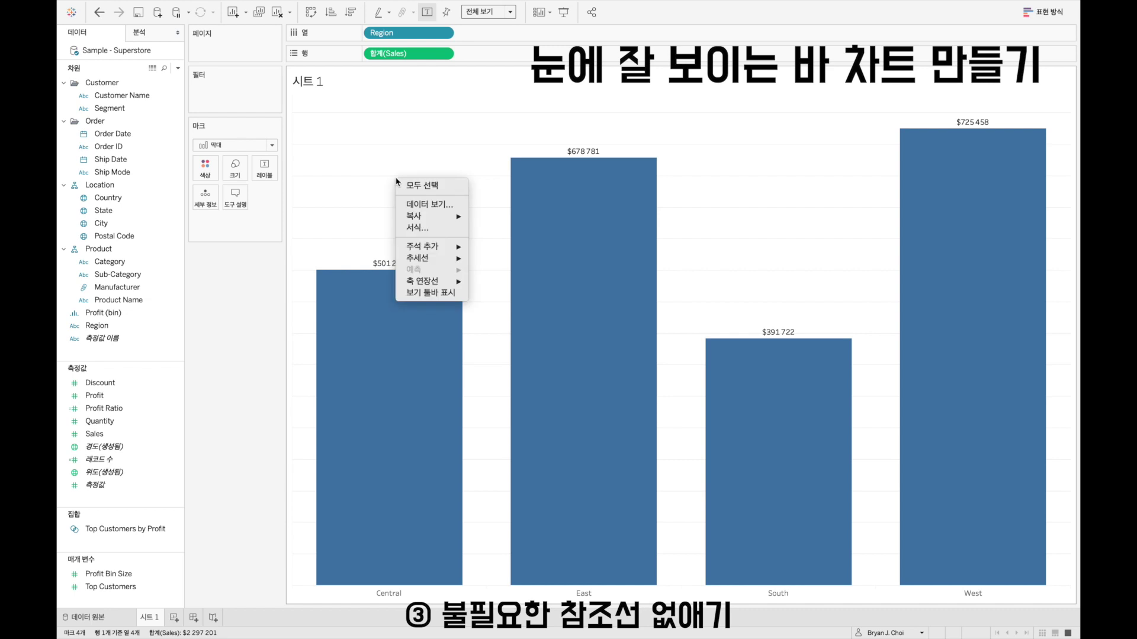
pyautogui.click(418, 228)
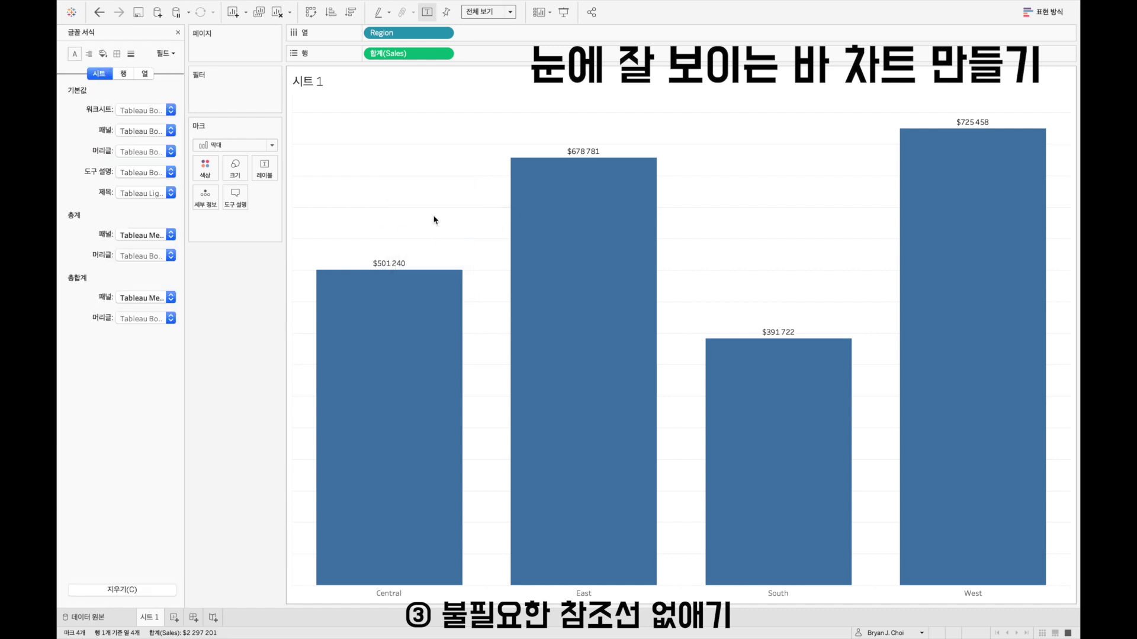
pyautogui.click(132, 55)
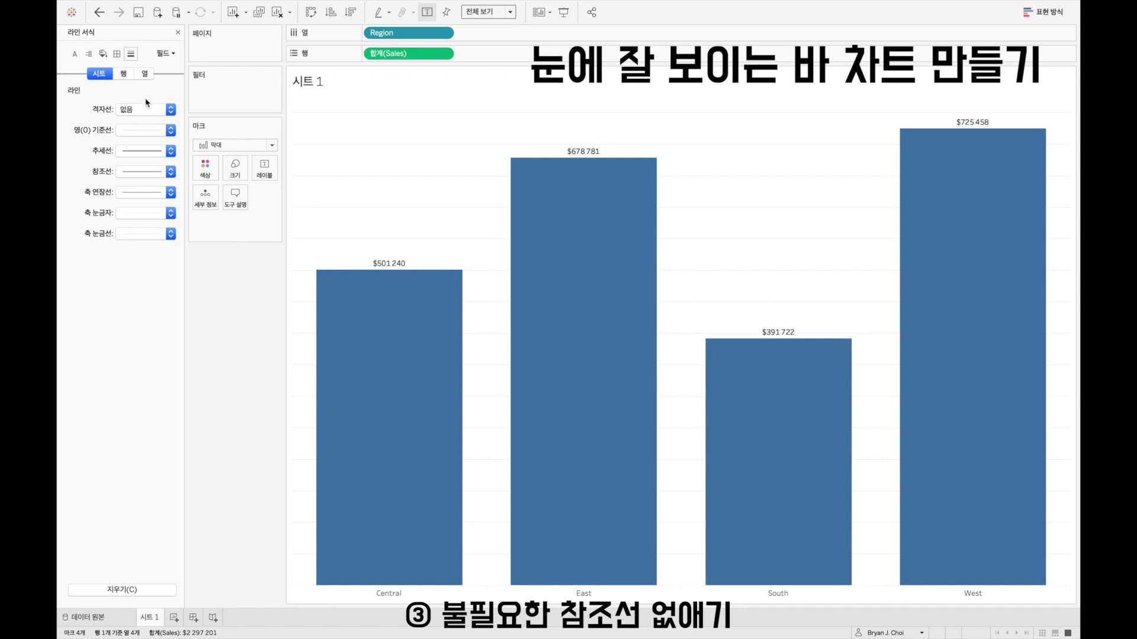
pyautogui.click(123, 74)
pyautogui.click(145, 74)
pyautogui.click(123, 74)
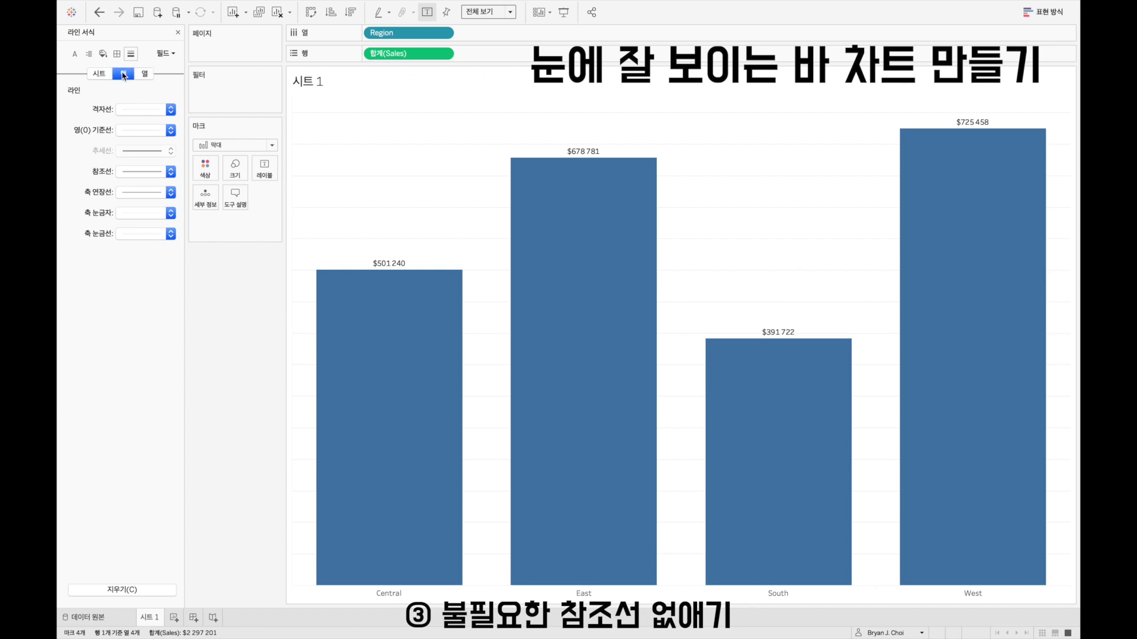
pyautogui.click(142, 109)
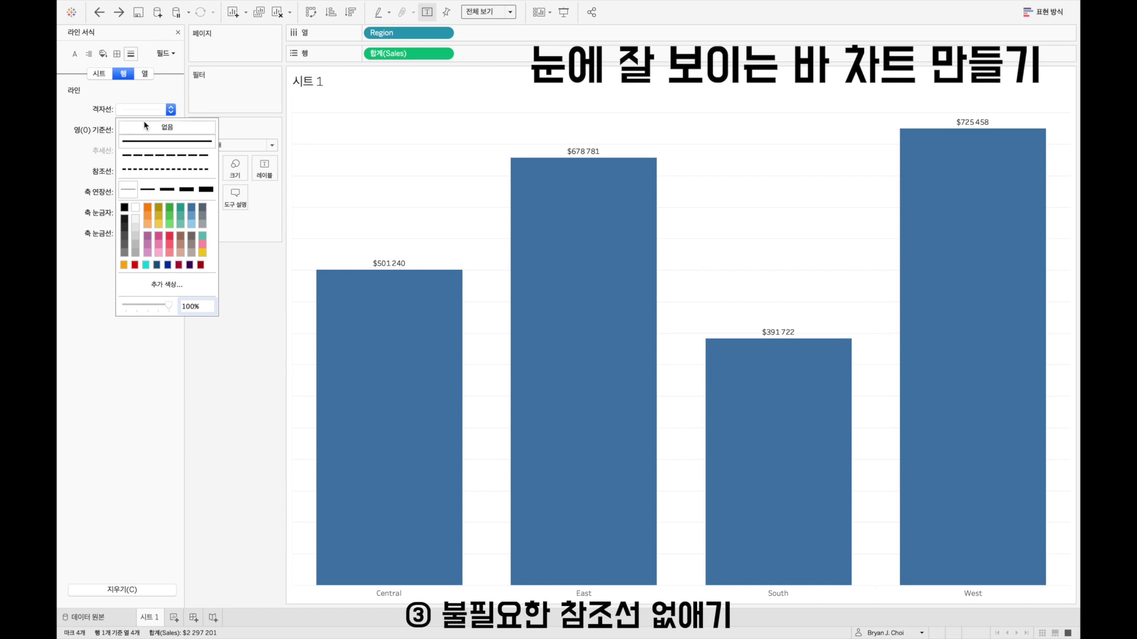
pyautogui.click(146, 127)
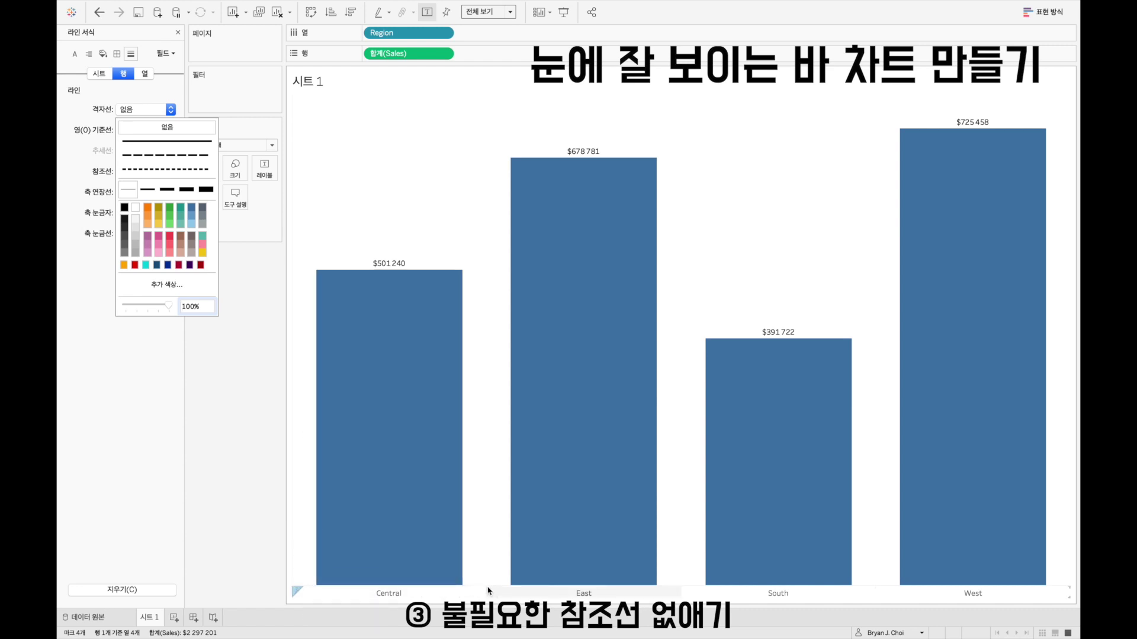
pyautogui.click(373, 174)
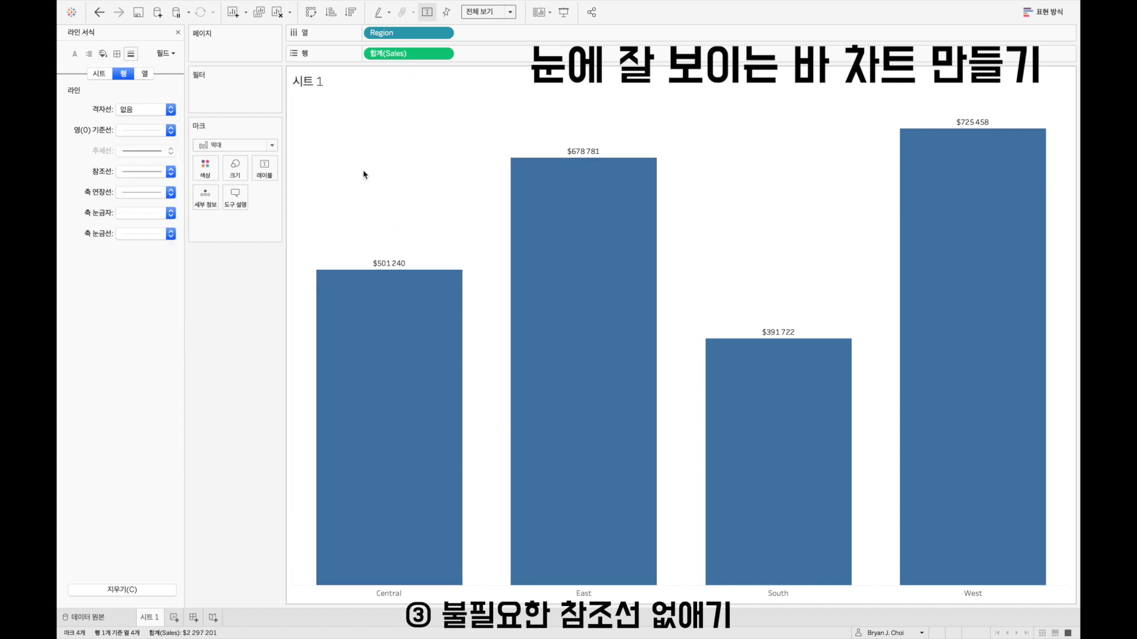
# Step: Set the sheet-level axis rulers (축 눈금자) to 없음 (none)
pyautogui.click(100, 74)
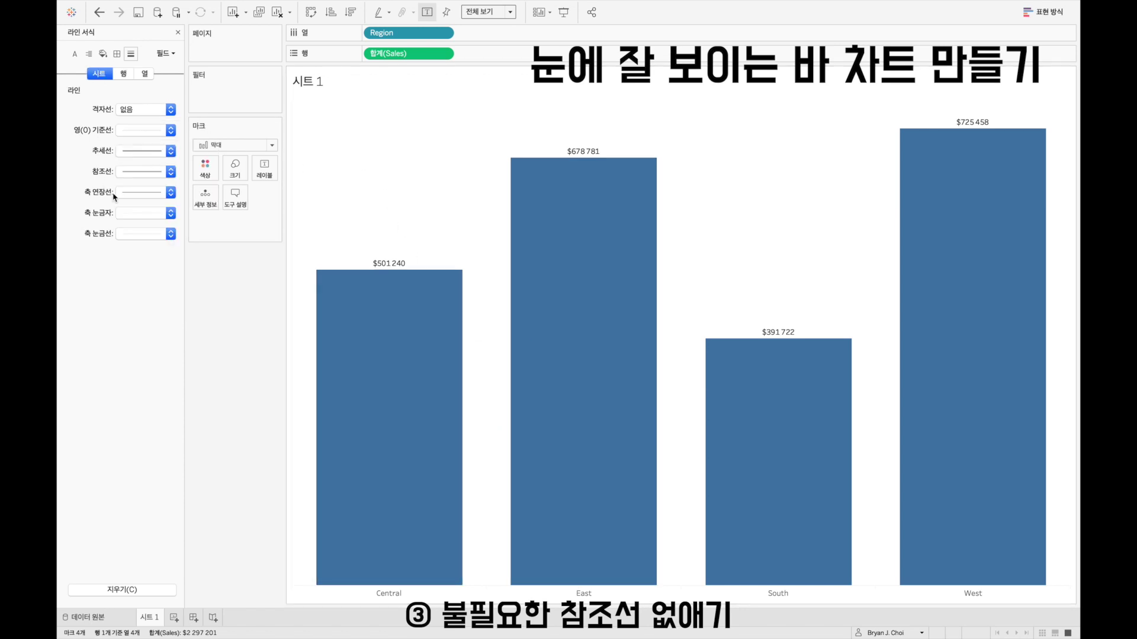
pyautogui.click(138, 233)
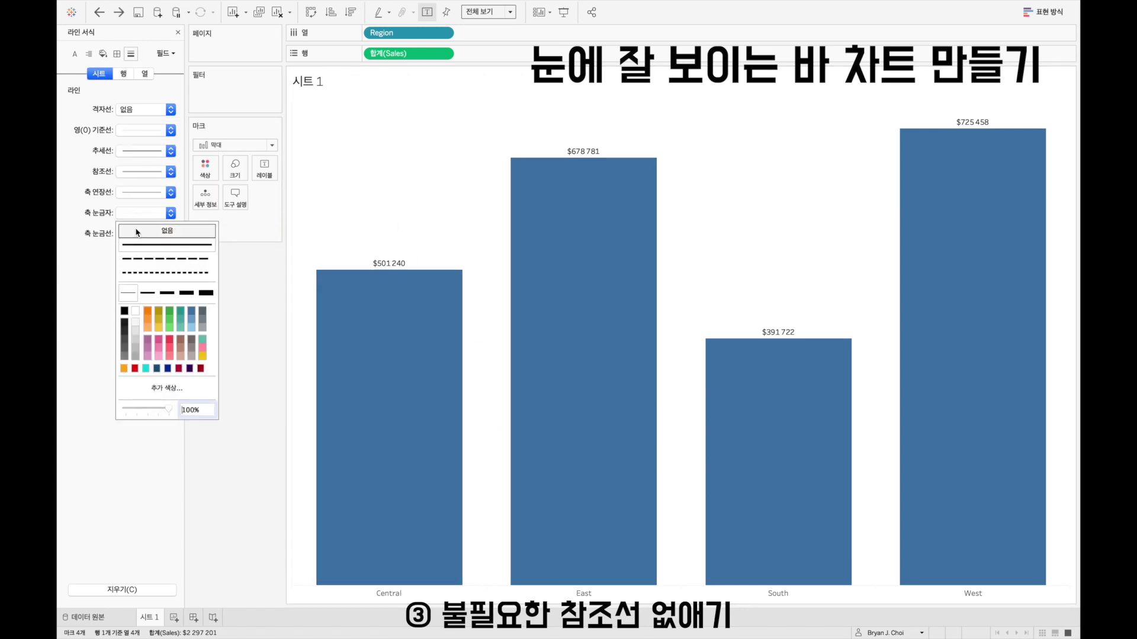
pyautogui.click(137, 232)
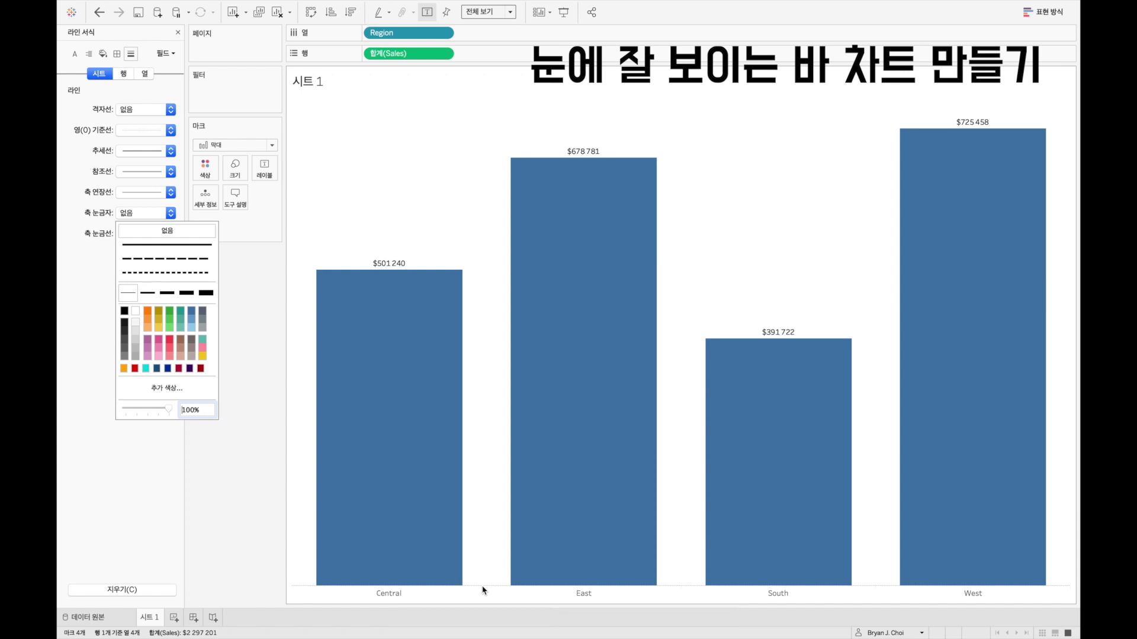
pyautogui.click(256, 578)
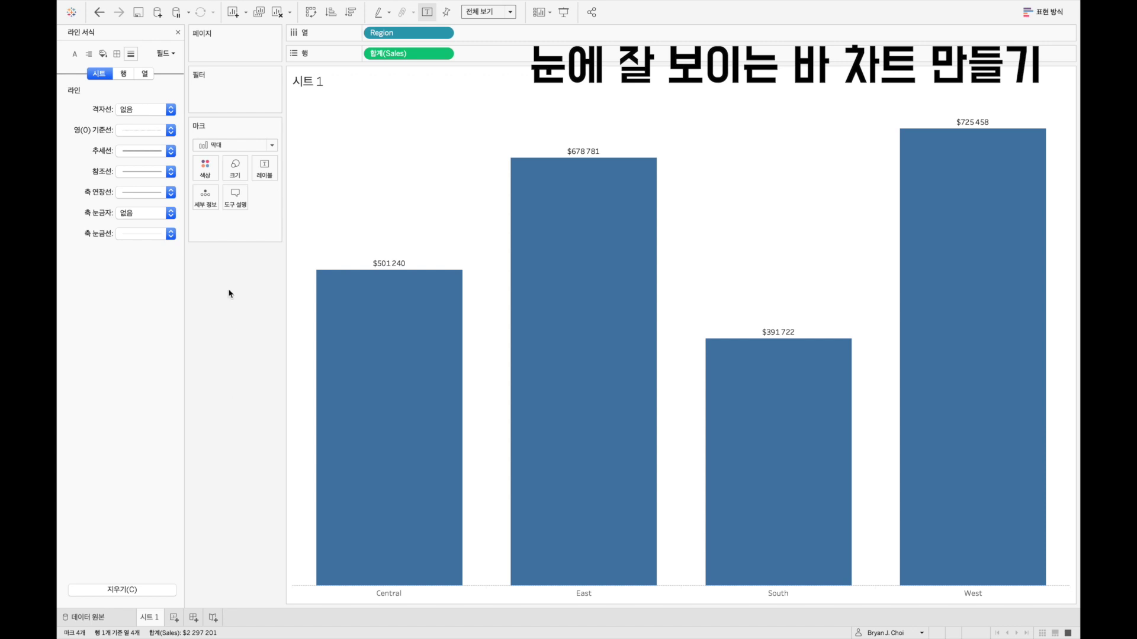
# Step: Change the colour of the bars to the red palette swatch, leaving the custom colour dialog unused
pyautogui.click(205, 170)
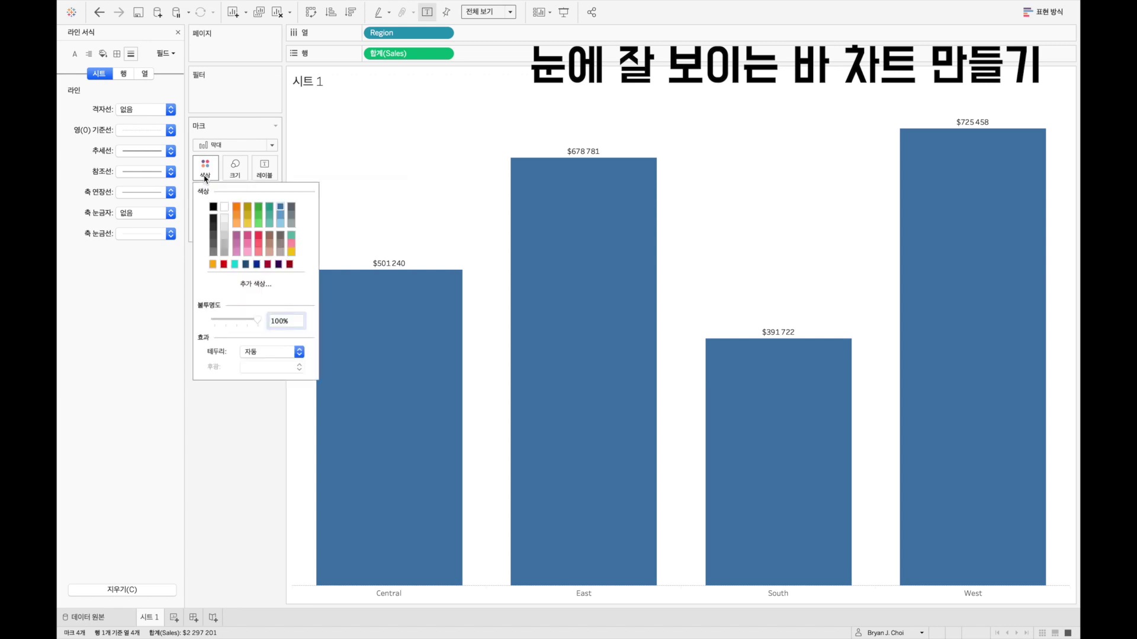
pyautogui.click(241, 209)
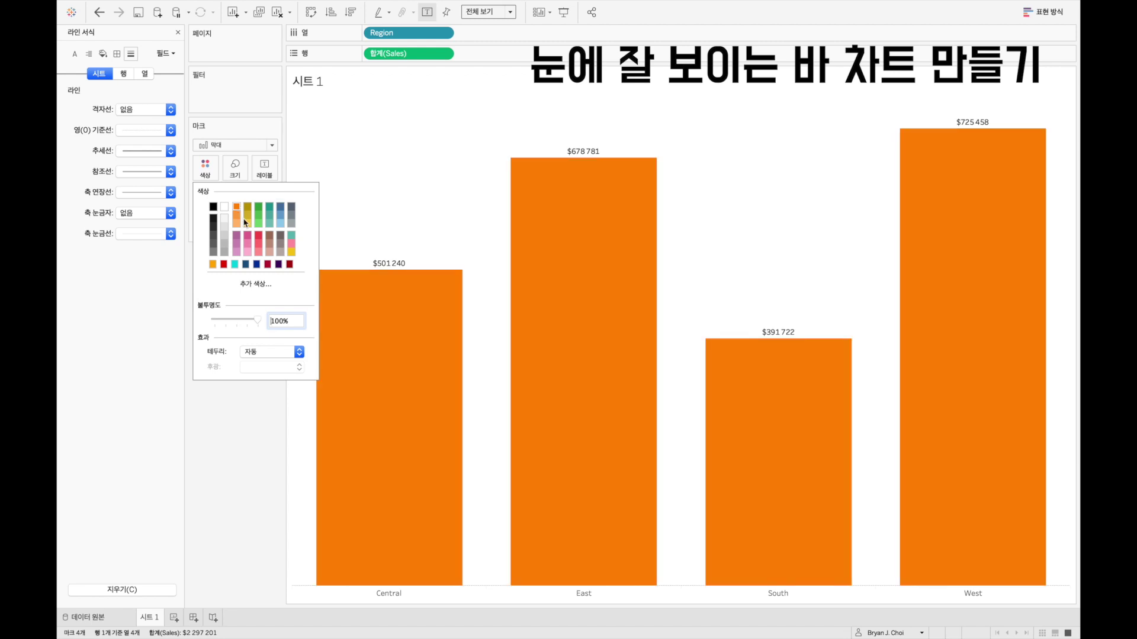
pyautogui.click(260, 237)
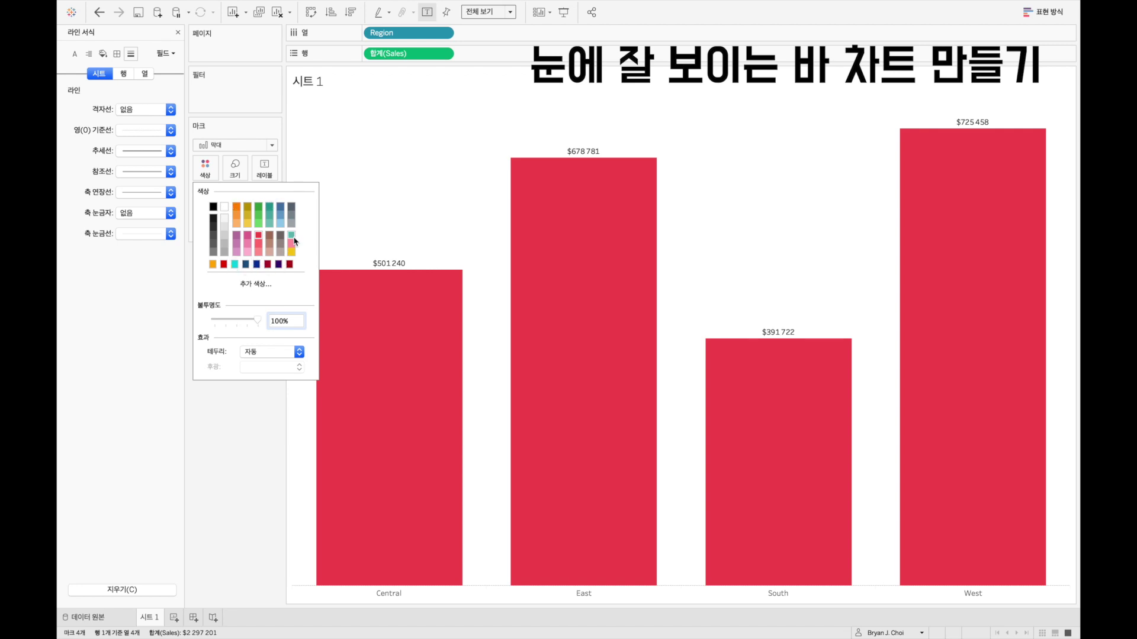
pyautogui.click(258, 288)
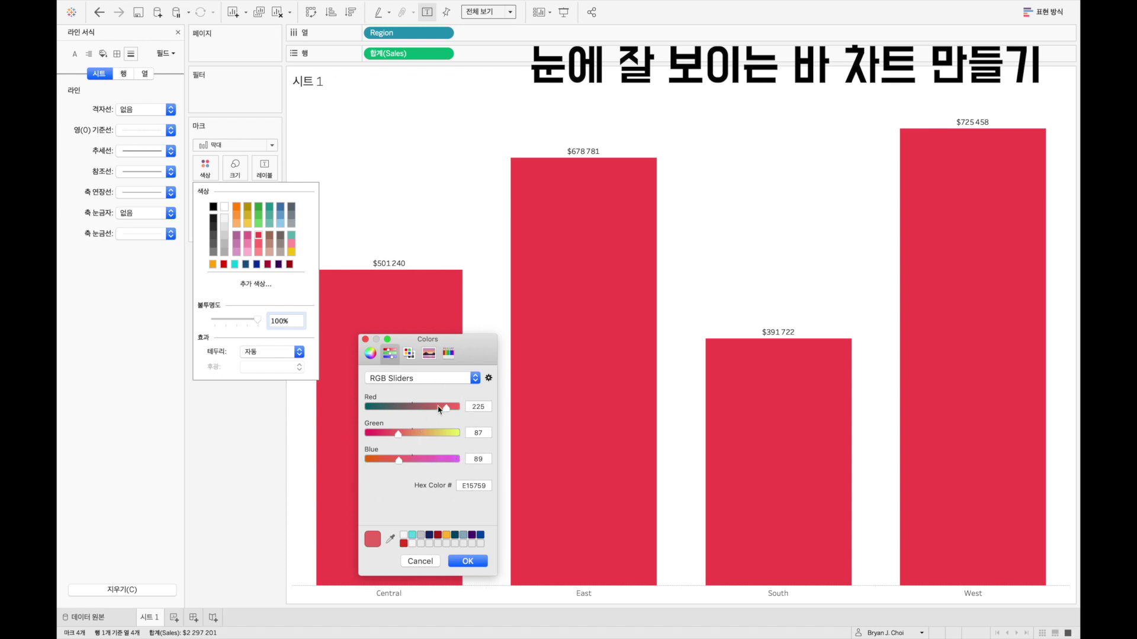
pyautogui.click(365, 340)
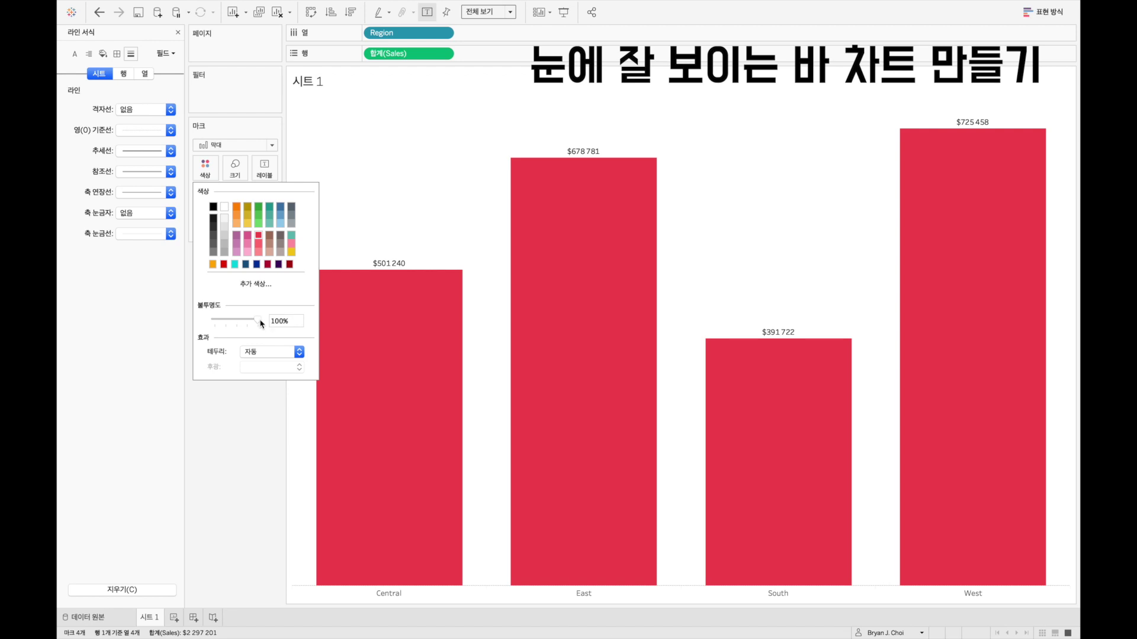
# Step: Set the opacity of the bars' colour to 80%
pyautogui.moveTo(258, 320)
pyautogui.mouseDown()
pyautogui.moveTo(233, 325)
pyautogui.moveTo(248, 327)
pyautogui.mouseUp()
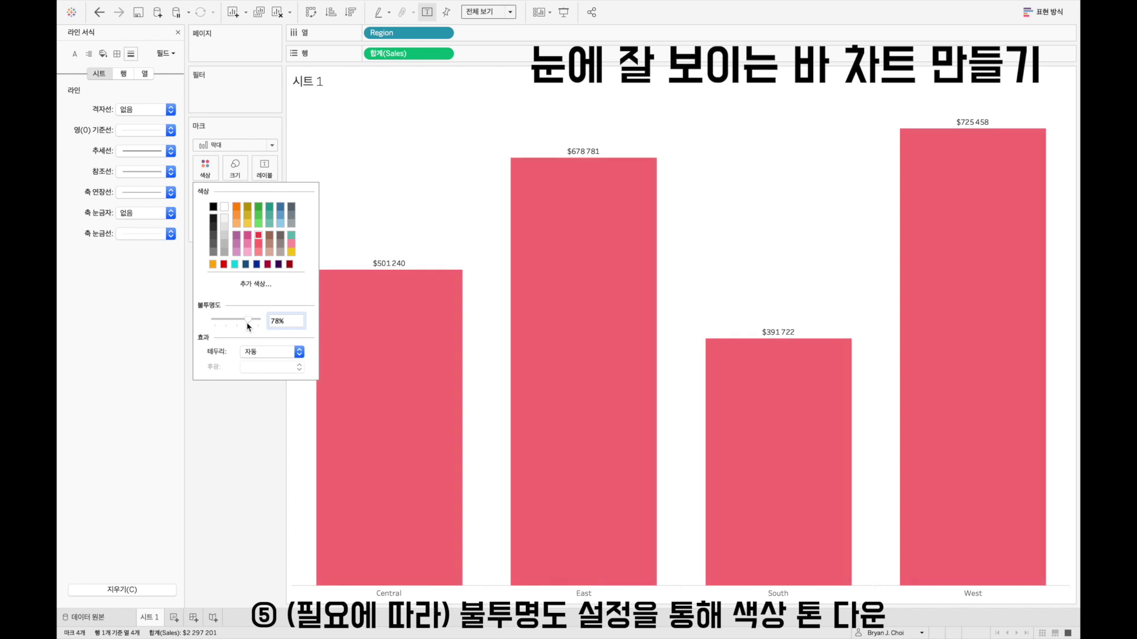
pyautogui.moveTo(293, 323); pyautogui.dragTo(144, 316)
pyautogui.write('80')
pyautogui.press('Return')
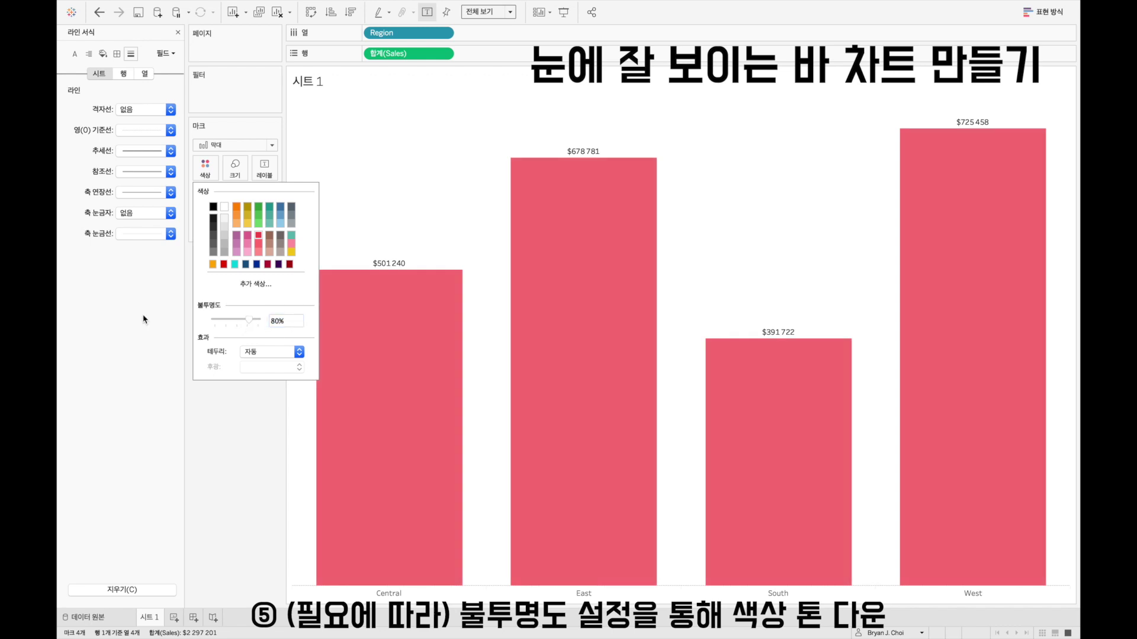
# Step: Give the bars a dark red border (테두리)
pyautogui.click(285, 357)
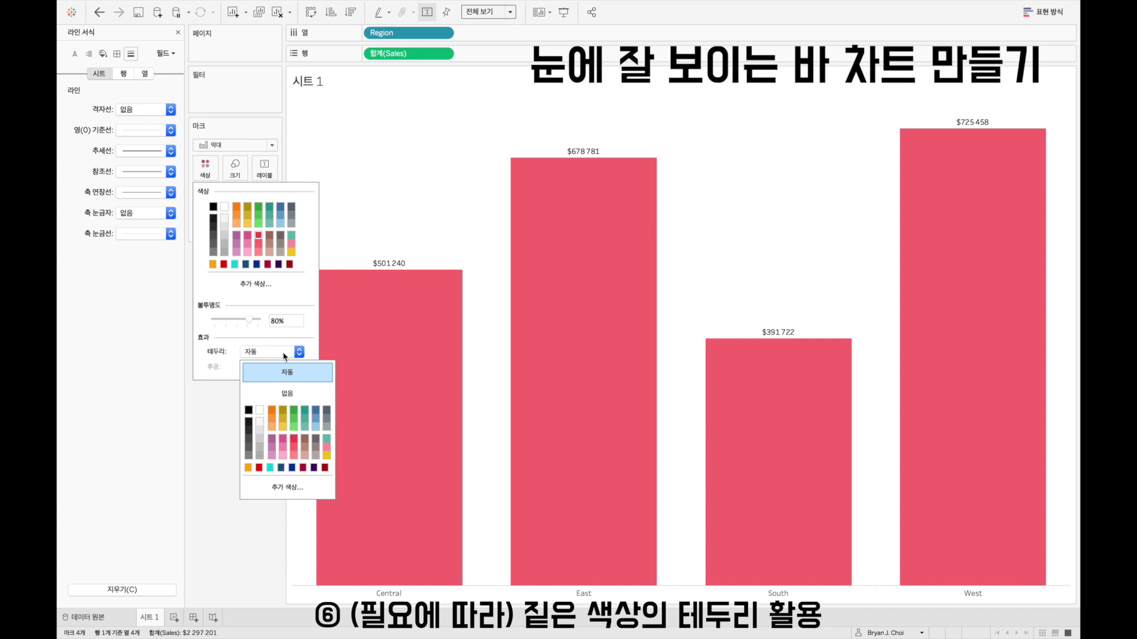
pyautogui.click(293, 439)
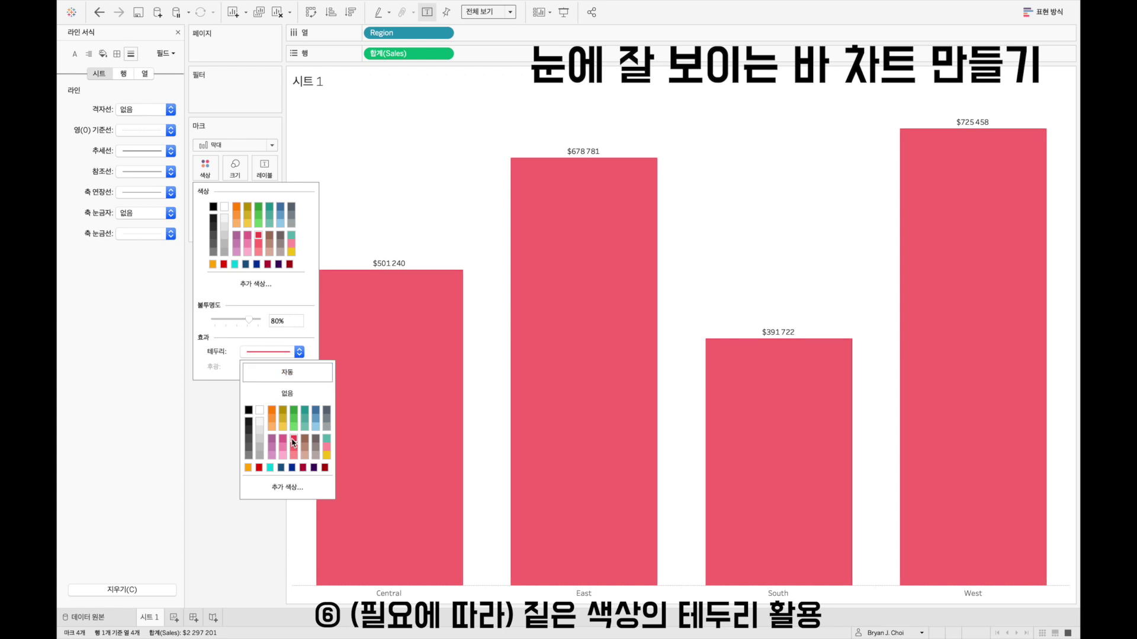
pyautogui.click(325, 468)
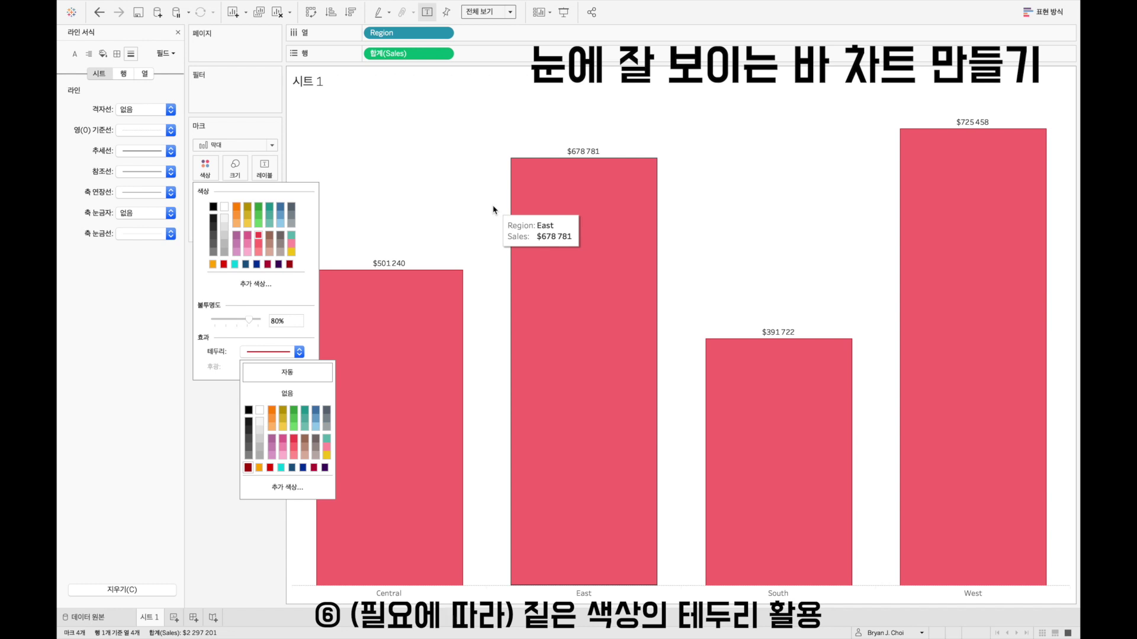
pyautogui.click(419, 206)
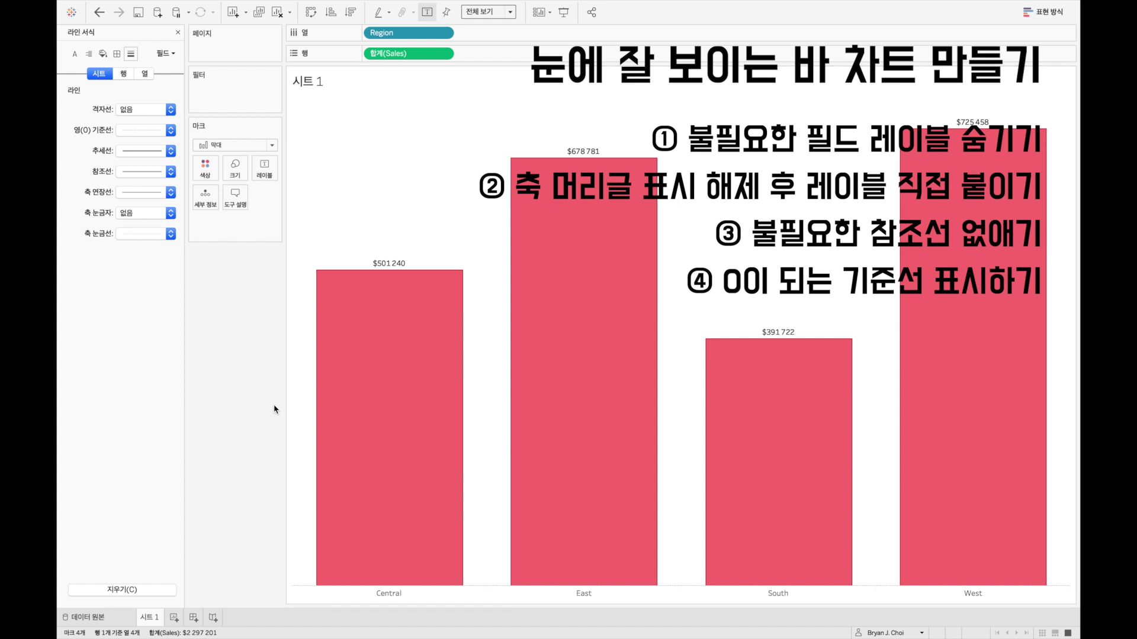
pyautogui.click(215, 178)
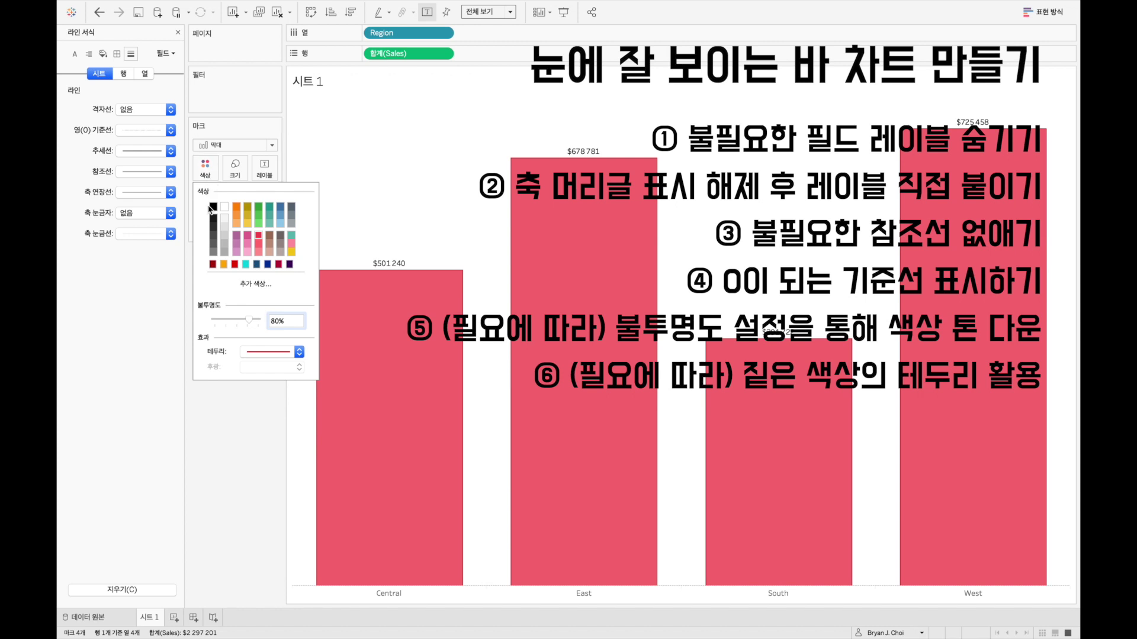
pyautogui.click(230, 461)
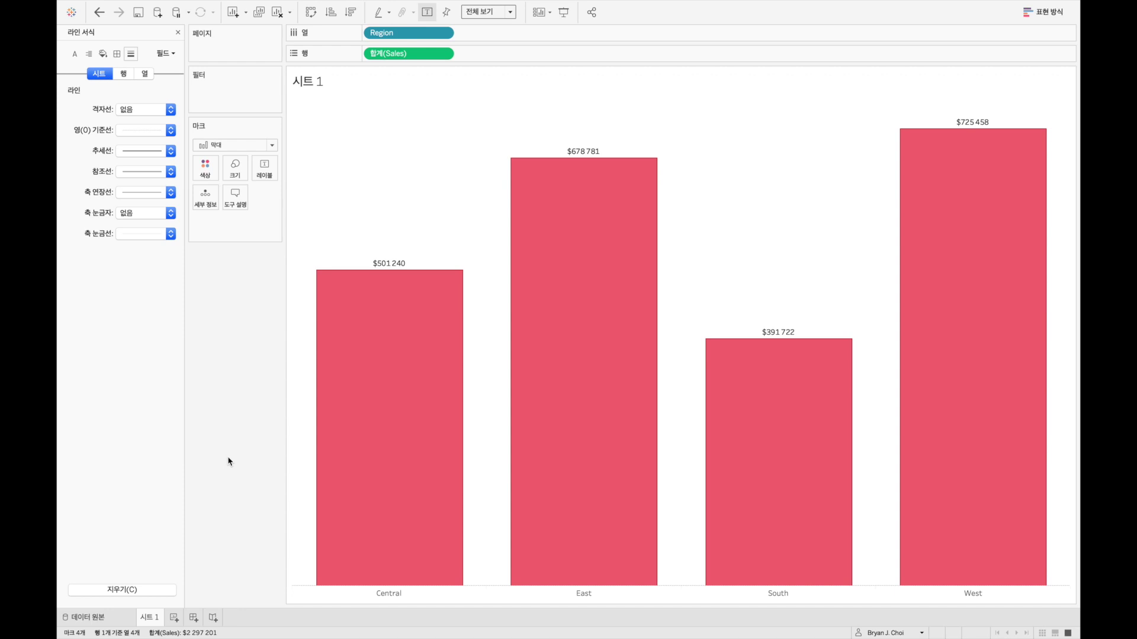
# Step: Create a new worksheet and chart Sales over time, with Order Date in the columns and Sales in the rows
pyautogui.click(173, 619)
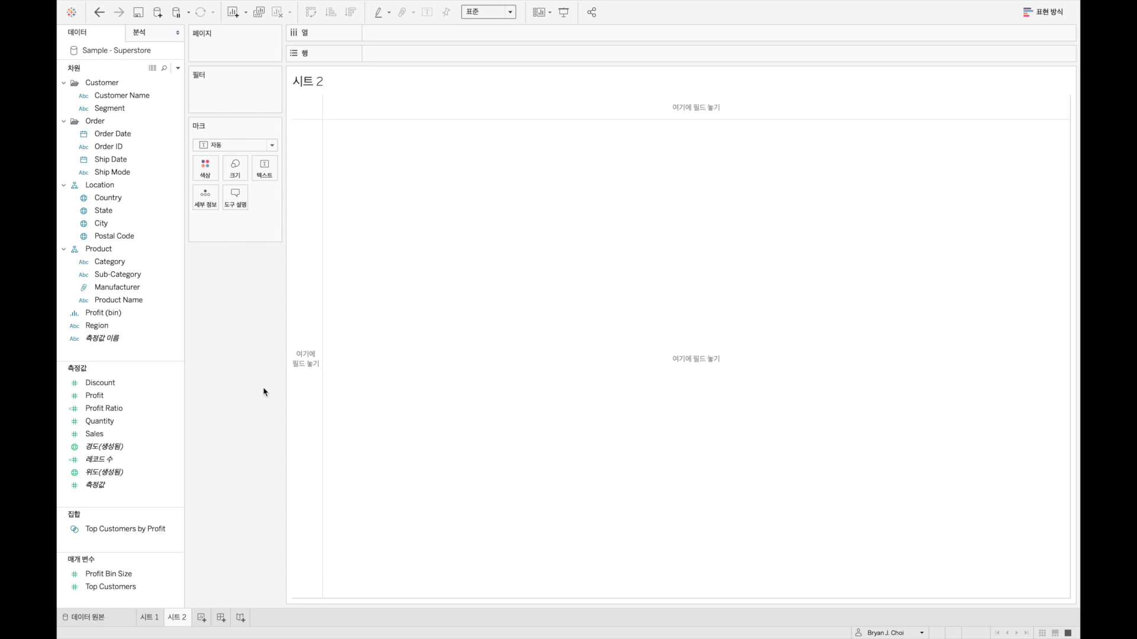
pyautogui.click(125, 134)
pyautogui.moveTo(121, 136); pyautogui.dragTo(367, 38)
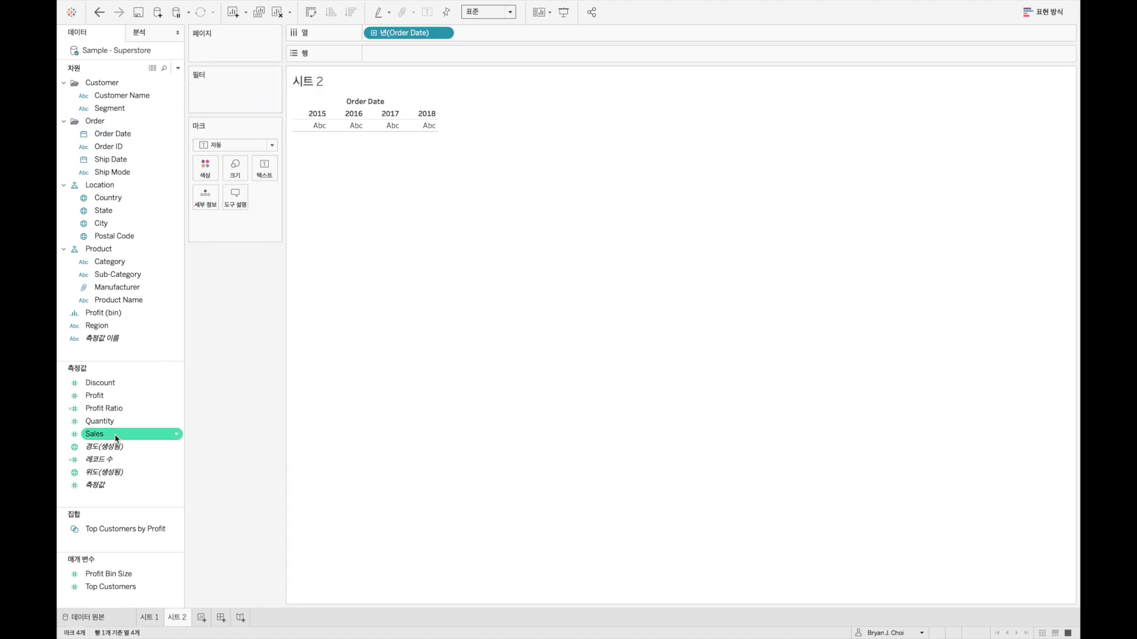
pyautogui.moveTo(117, 437); pyautogui.dragTo(407, 59)
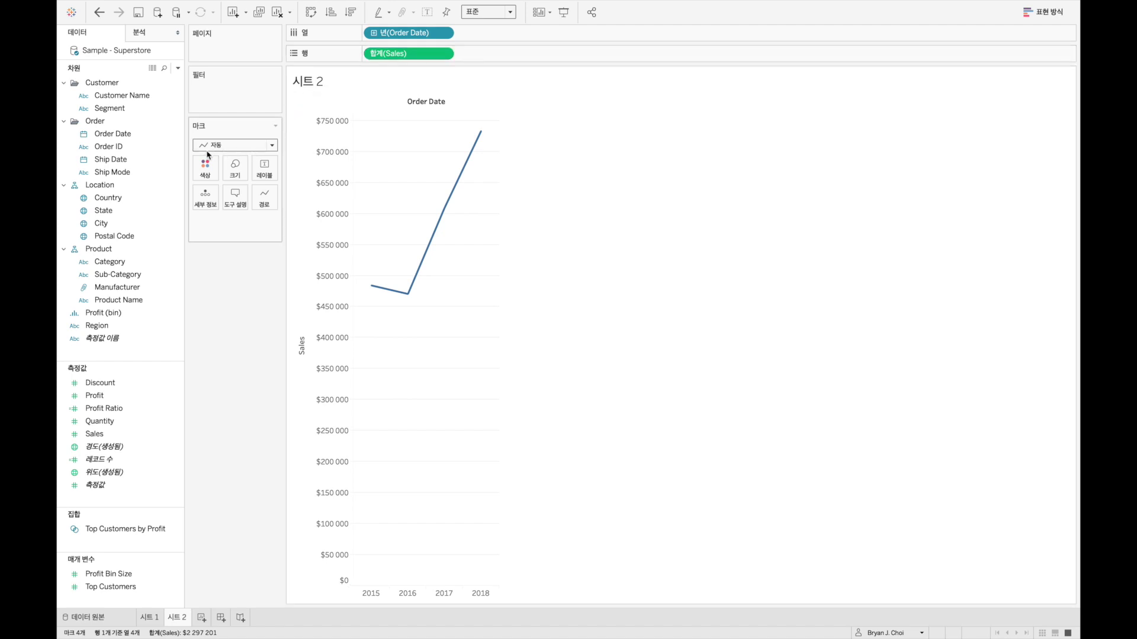
# Step: Drill Order Date in the columns down from year through quarter and month to day
pyautogui.click(374, 33)
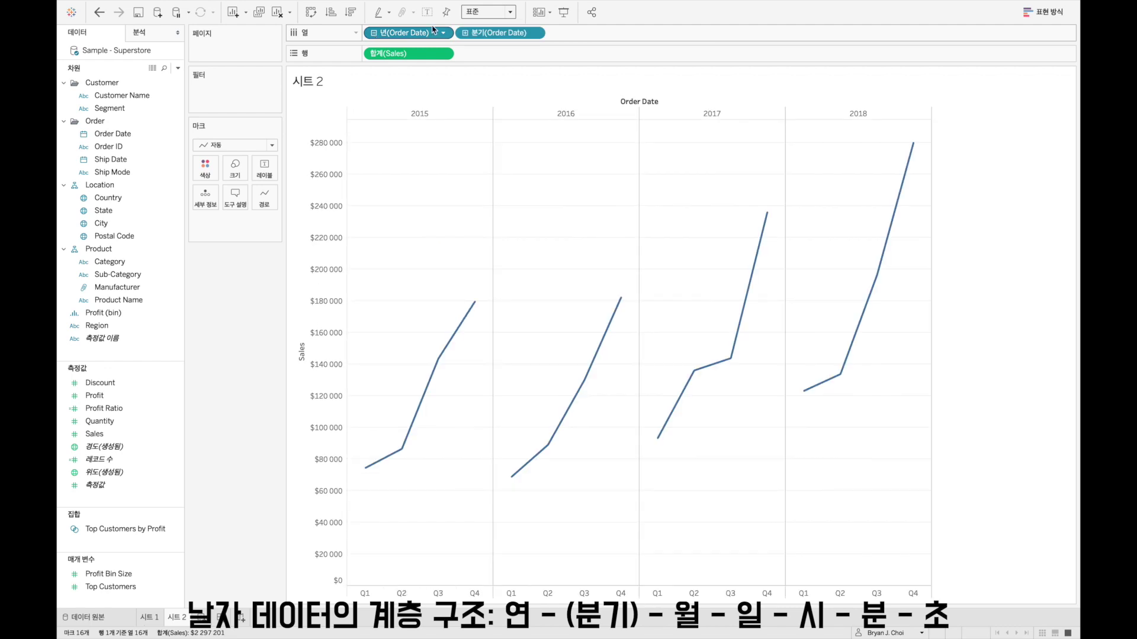
pyautogui.click(465, 33)
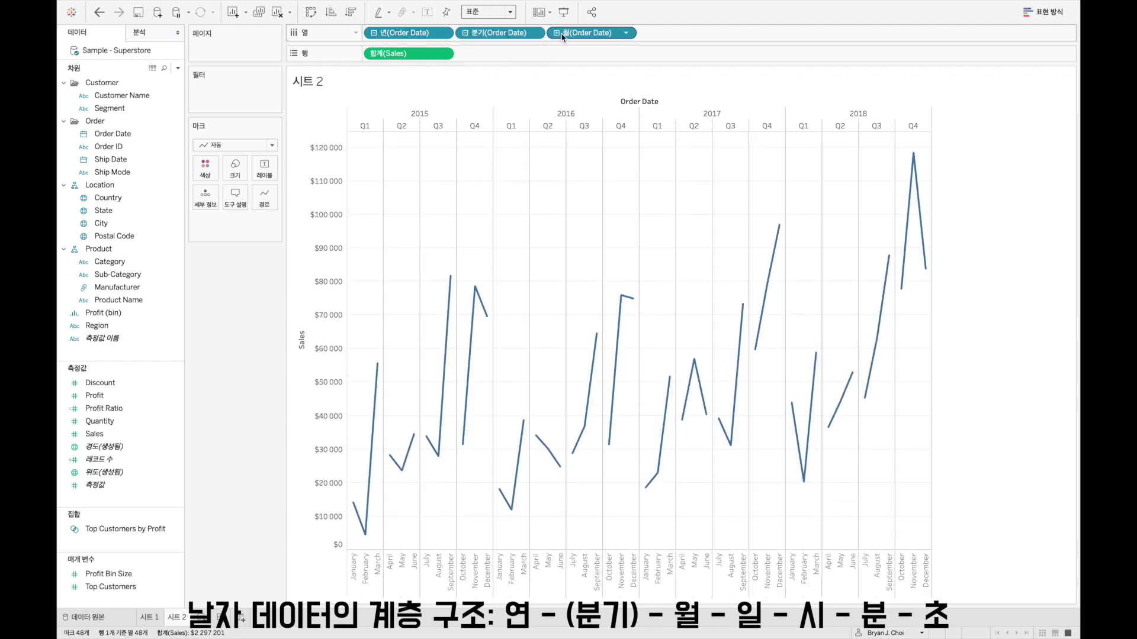
pyautogui.click(557, 33)
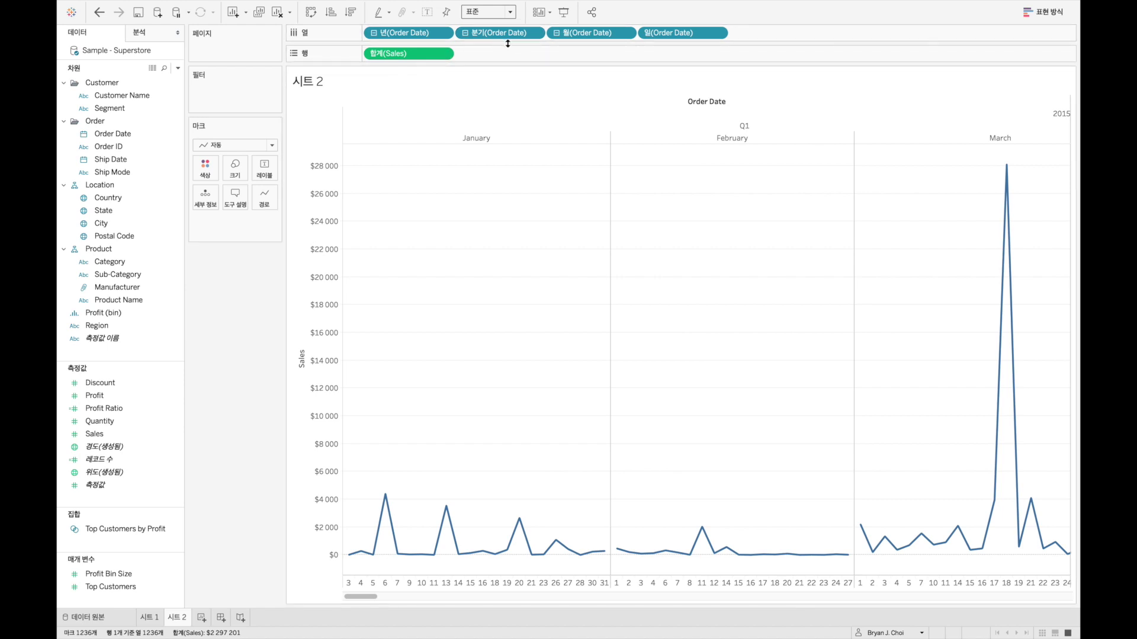
# Step: Remove the day and quarter levels of Order Date from the columns and fit the chart to the entire view (전체 보기)
pyautogui.click(671, 35)
pyautogui.moveTo(671, 35); pyautogui.dragTo(719, 4)
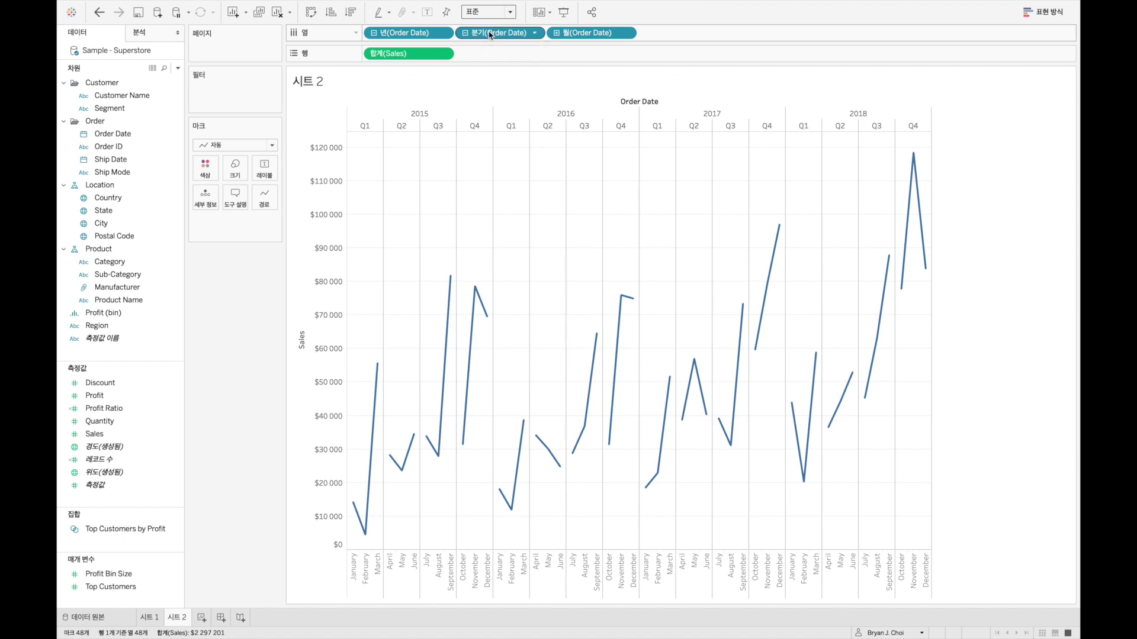
pyautogui.moveTo(490, 34); pyautogui.dragTo(861, 4)
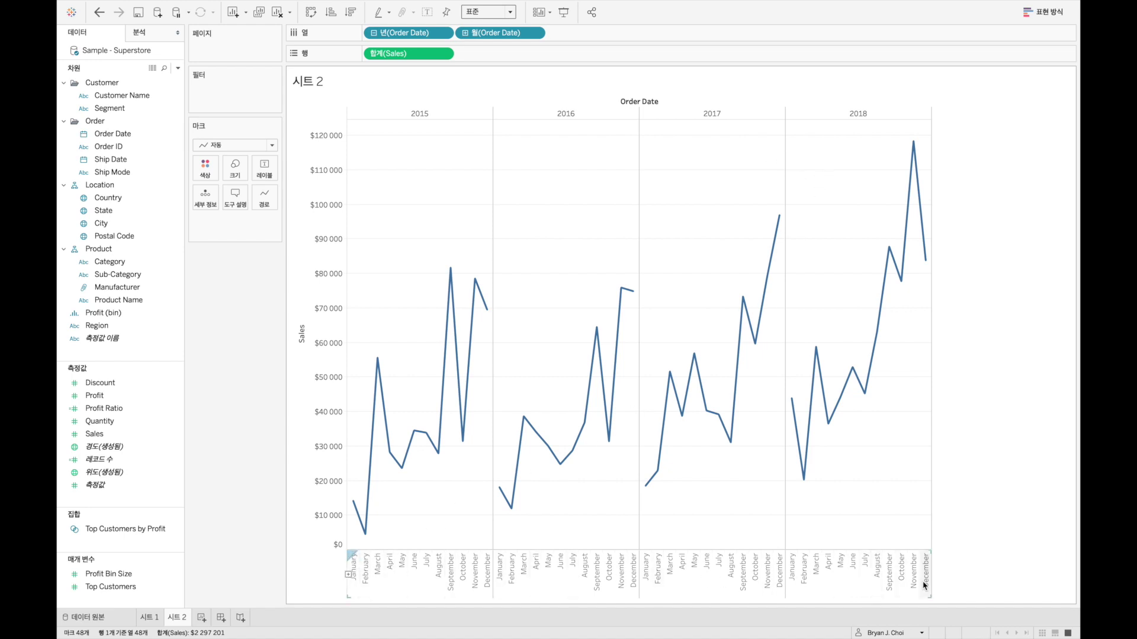
pyautogui.click(484, 12)
pyautogui.click(482, 61)
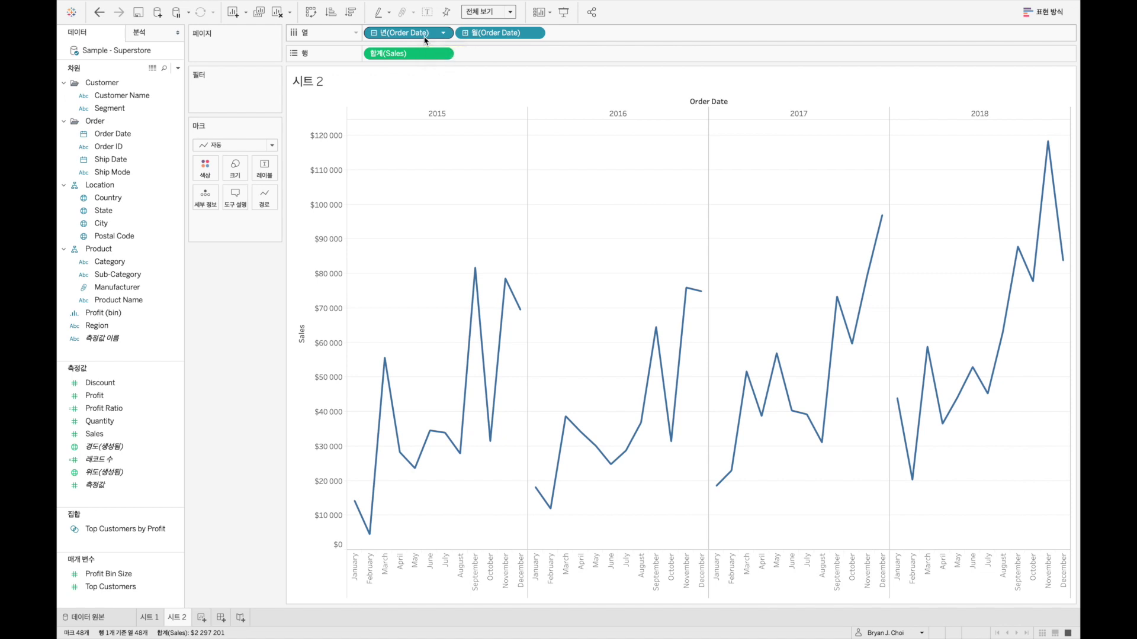
# Step: Change the month of Order Date to the continuous year-and-month level (월, 2015년 5월) and remove the year from the columns
pyautogui.rightClick(489, 36)
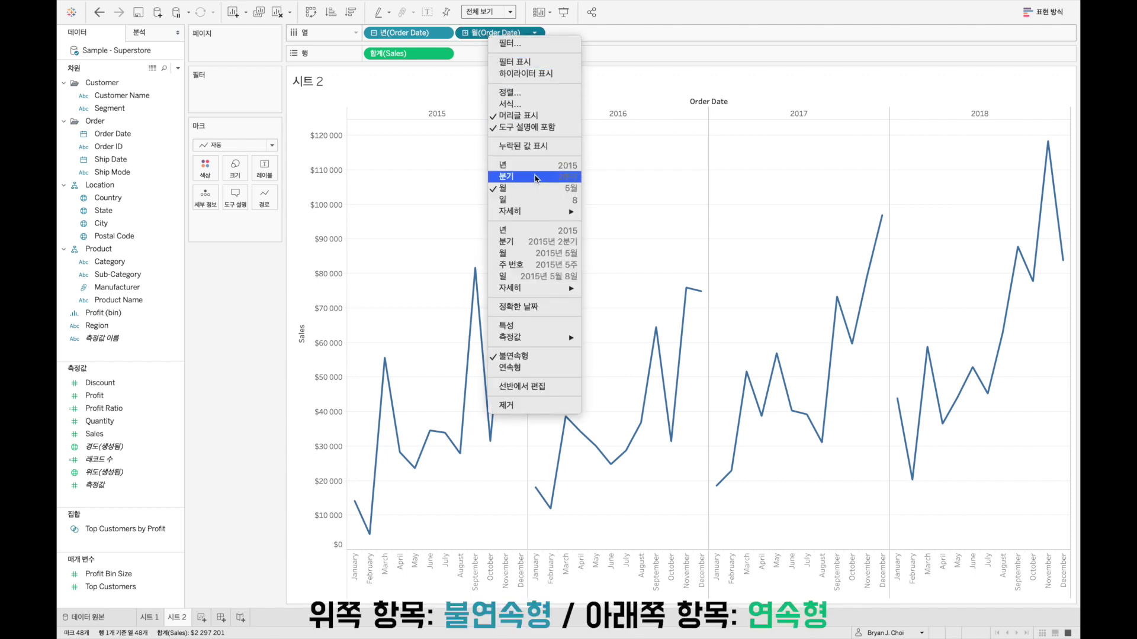
pyautogui.moveTo(540, 214)
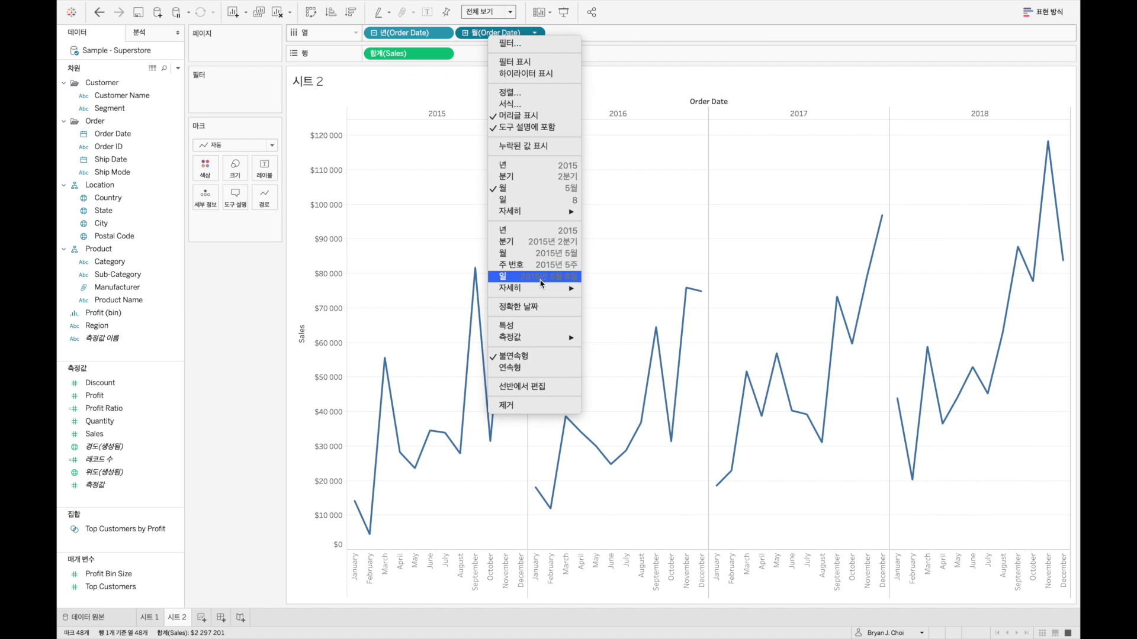
pyautogui.click(549, 259)
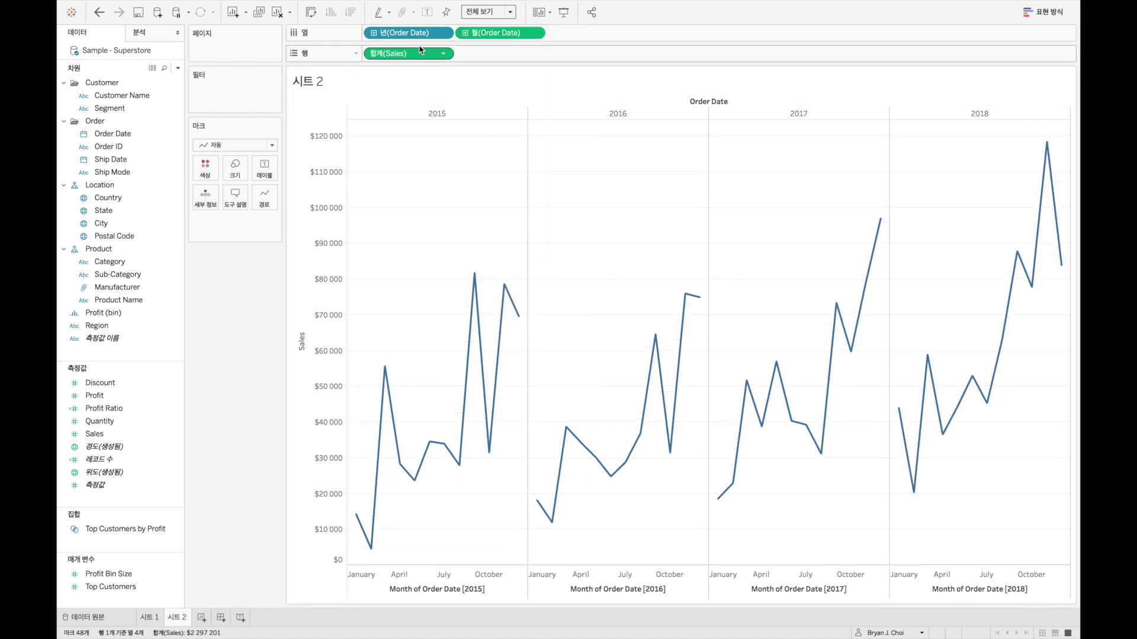
pyautogui.moveTo(415, 32); pyautogui.dragTo(743, 5)
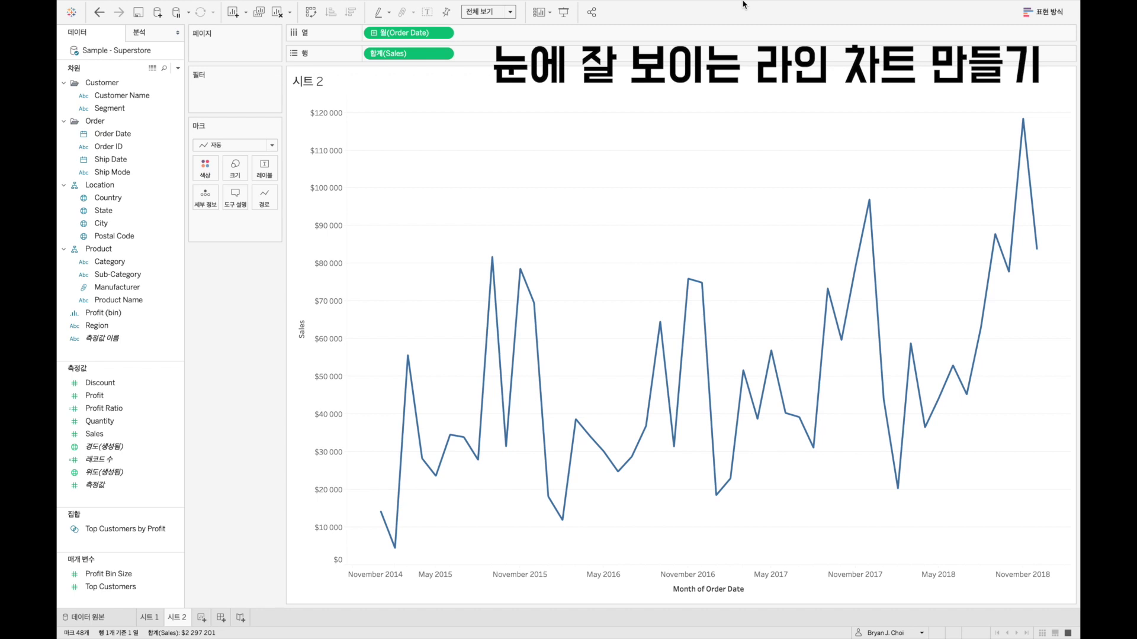
# Step: Hide the Sales axis header (머리글 표시) and show it again from the Sales field in the rows
pyautogui.rightClick(329, 184)
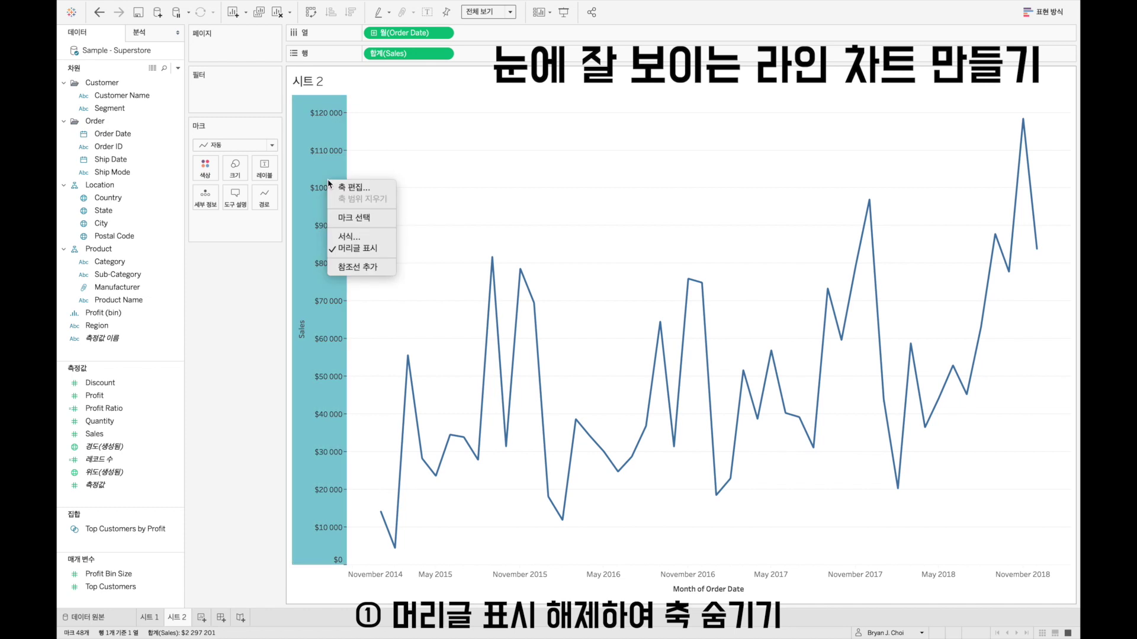
pyautogui.click(344, 250)
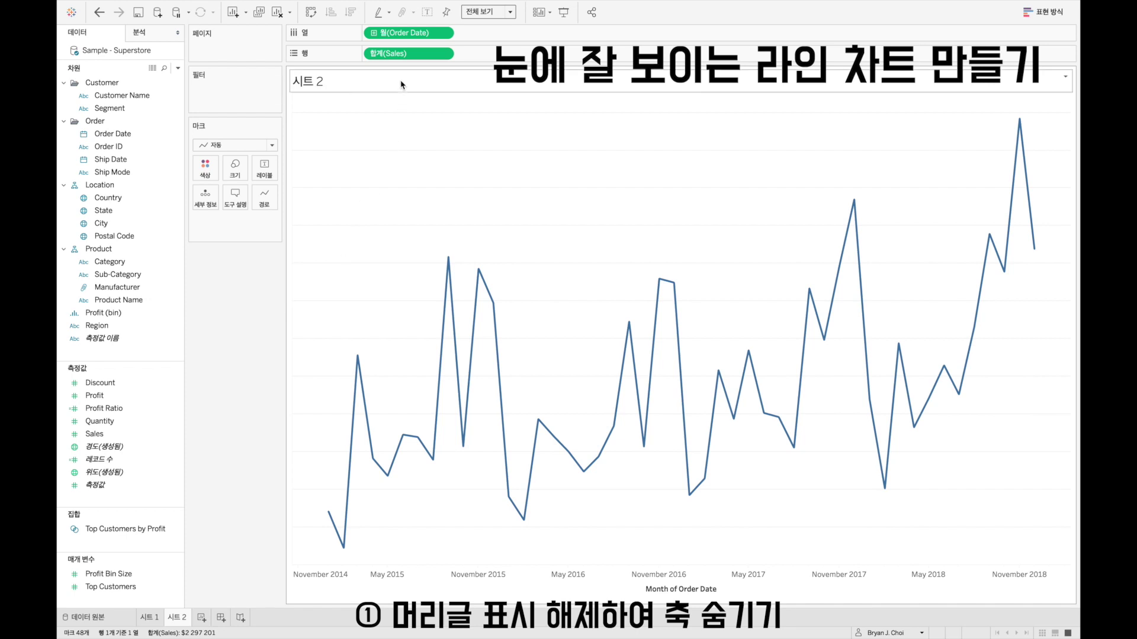
pyautogui.rightClick(402, 55)
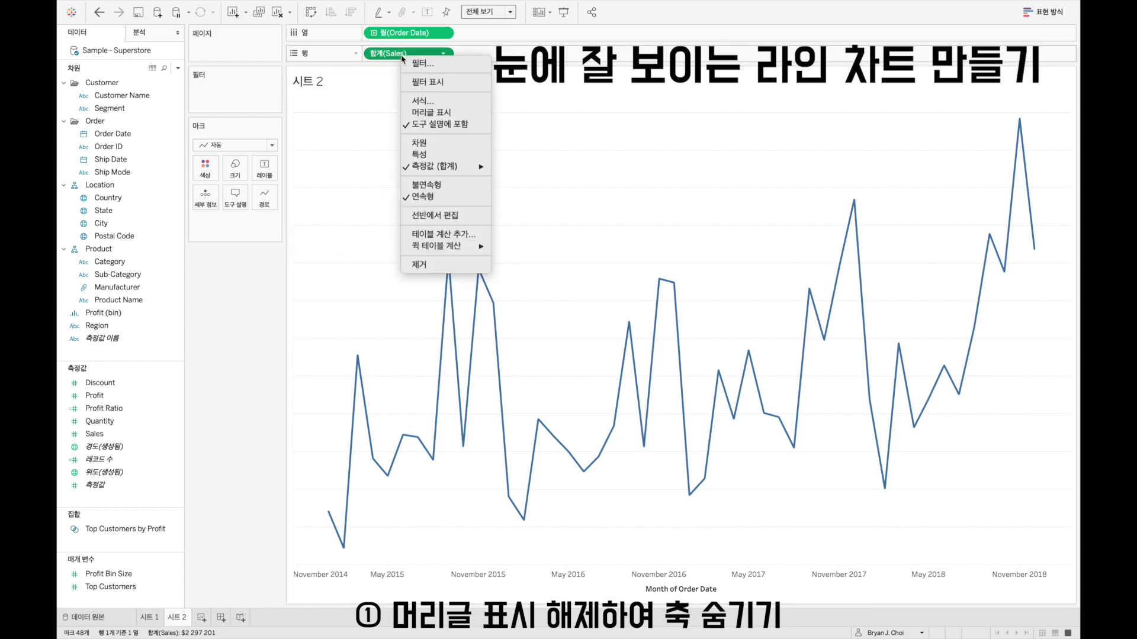
pyautogui.click(411, 112)
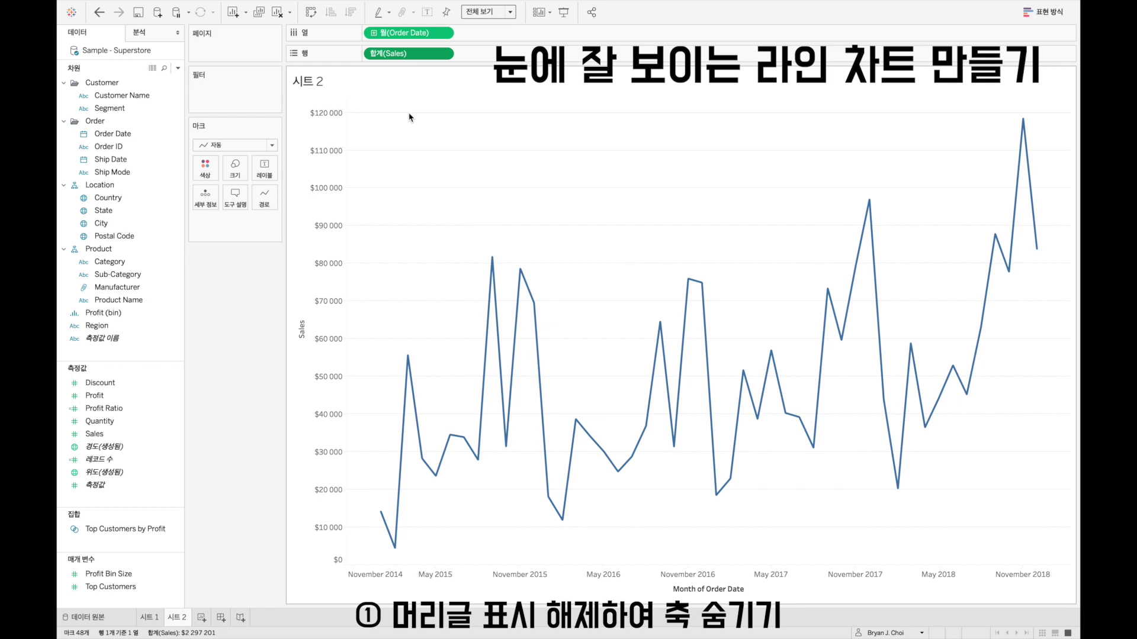
# Step: Hide the header (머리글 표시) of the vertical Sales axis
pyautogui.rightClick(327, 131)
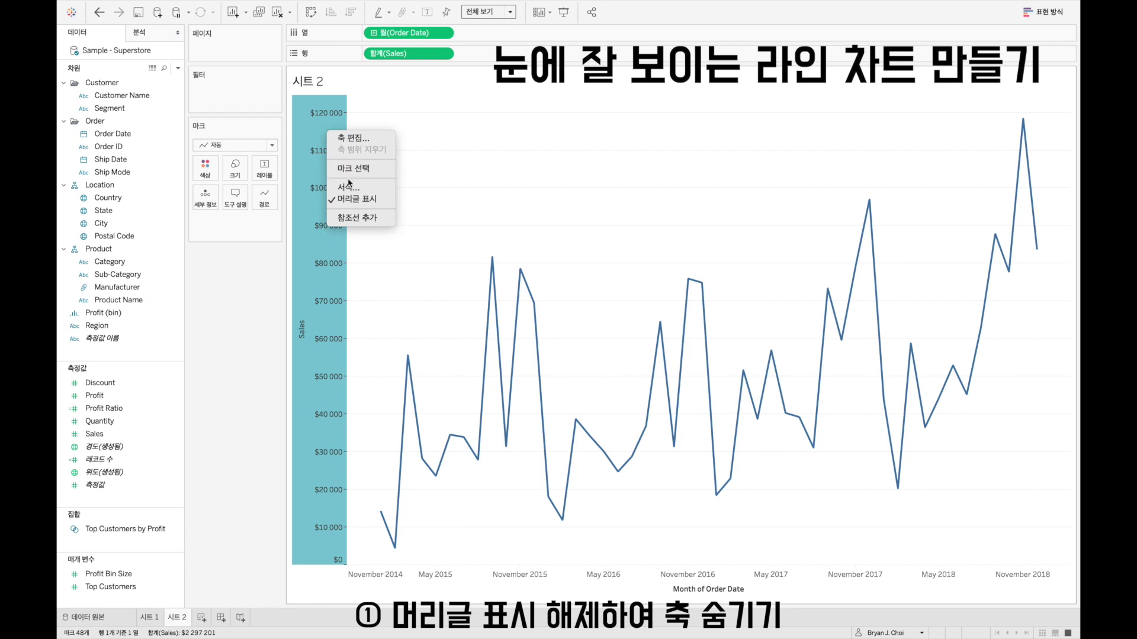
pyautogui.click(351, 200)
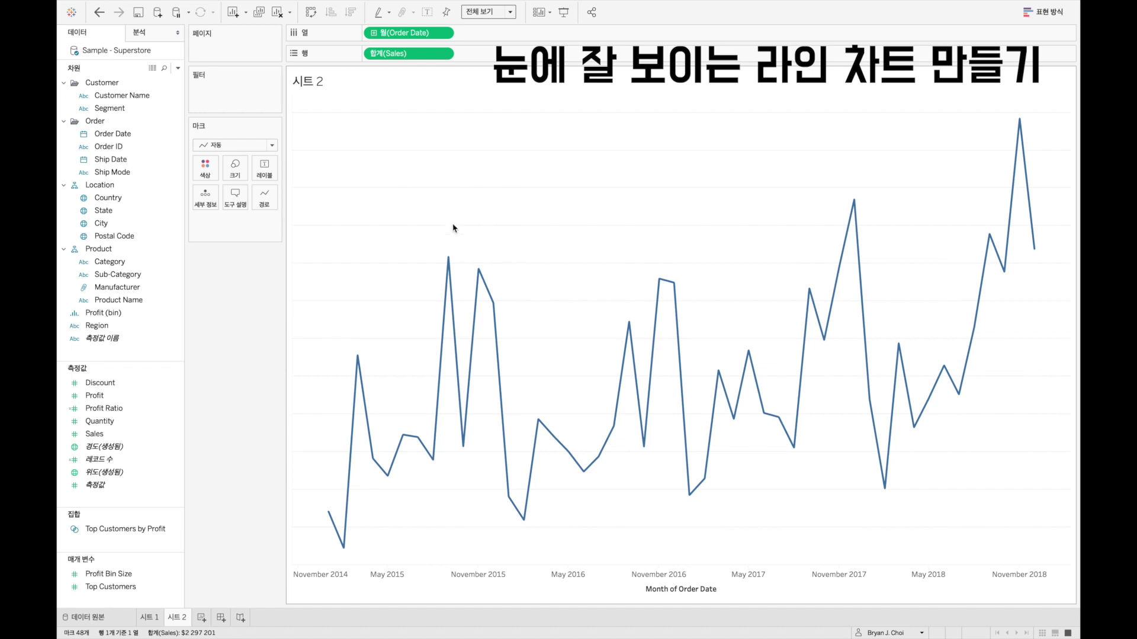
# Step: Open the line formatting and set the row-level grid lines (격자선) to 없음 (none)
pyautogui.rightClick(357, 170)
pyautogui.click(396, 217)
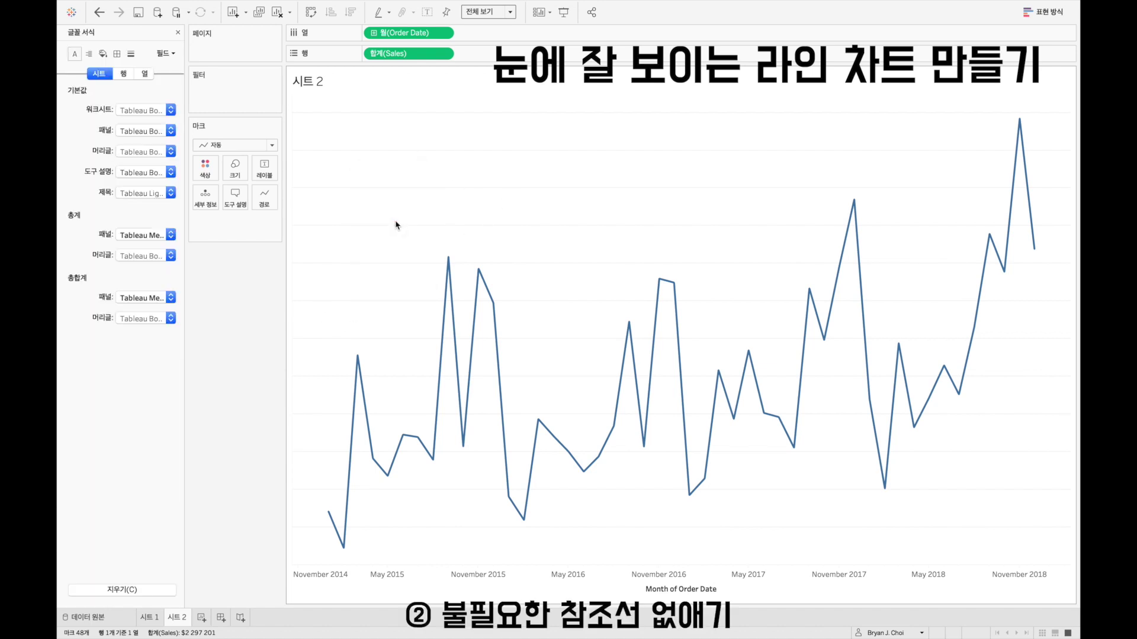
pyautogui.click(131, 54)
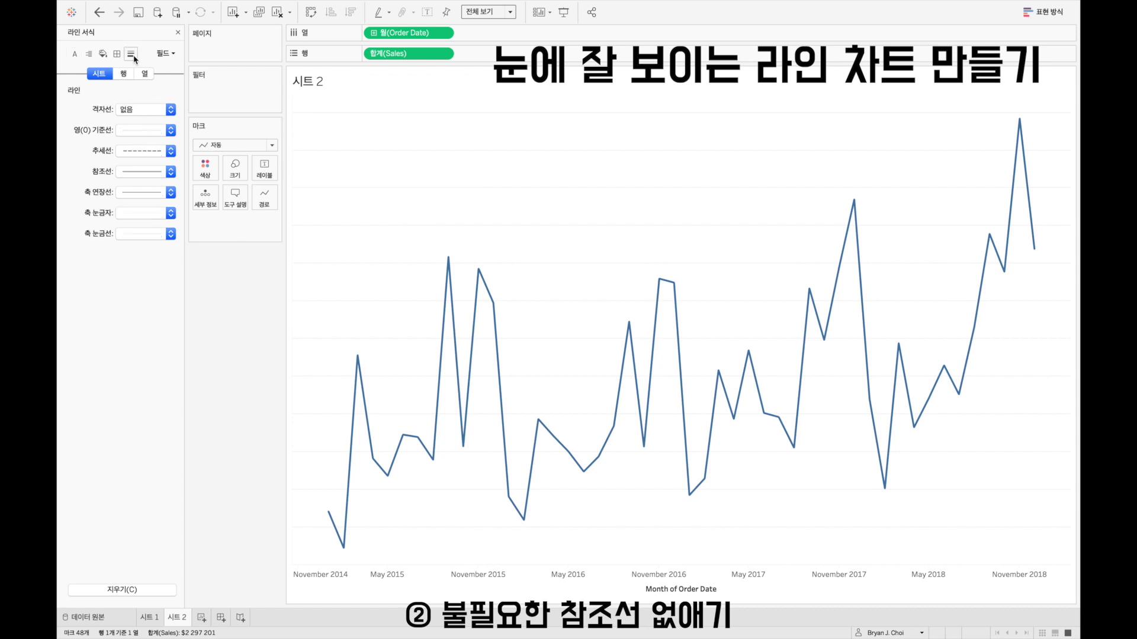
pyautogui.click(123, 74)
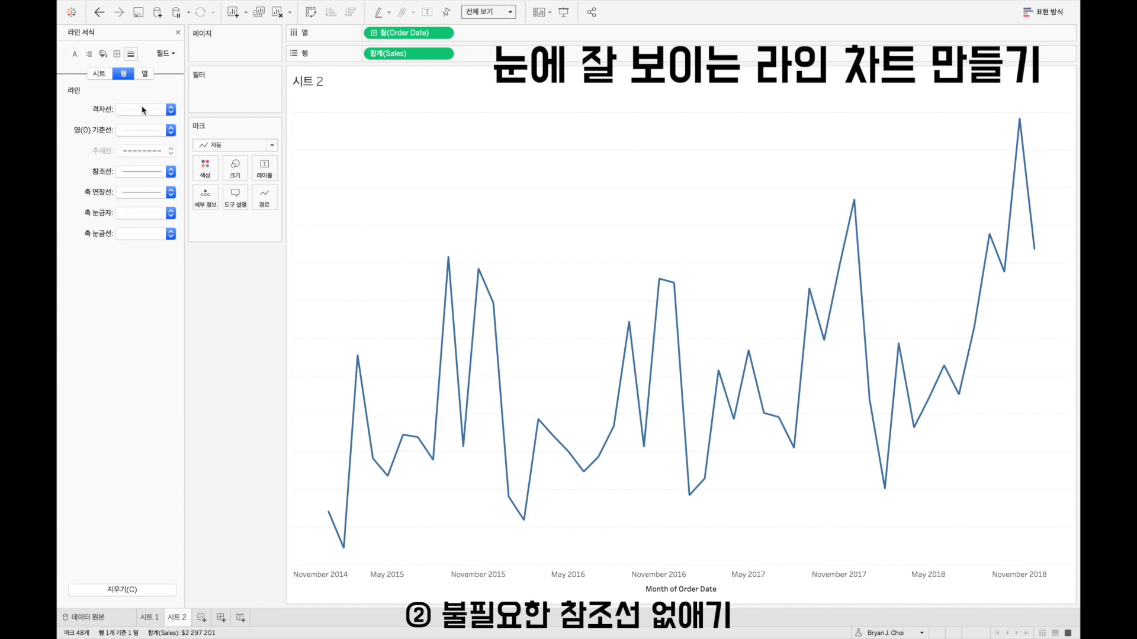
pyautogui.click(144, 110)
pyautogui.click(143, 127)
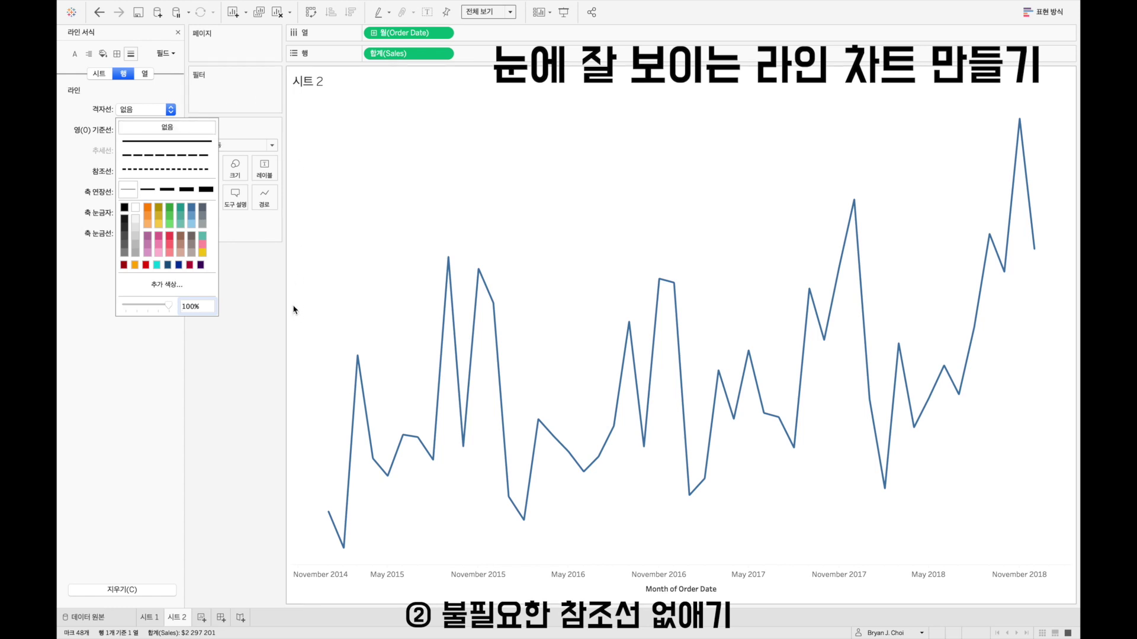
# Step: Set the line chart's sheet-level axis rulers (축 눈금자) to 없음 (none)
pyautogui.click(98, 74)
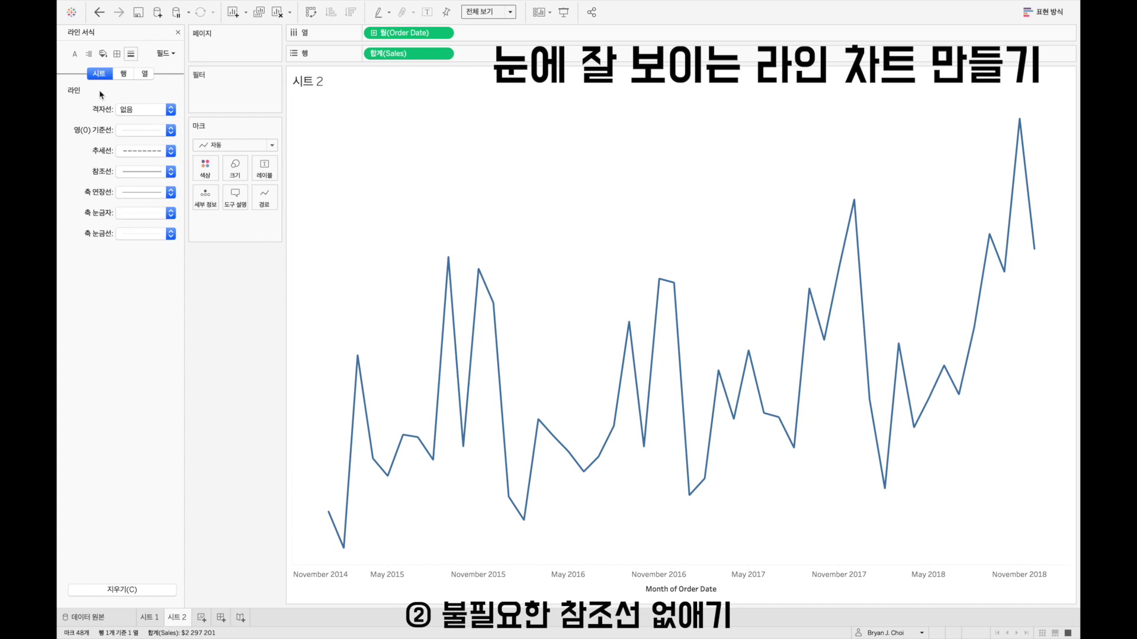
pyautogui.click(130, 216)
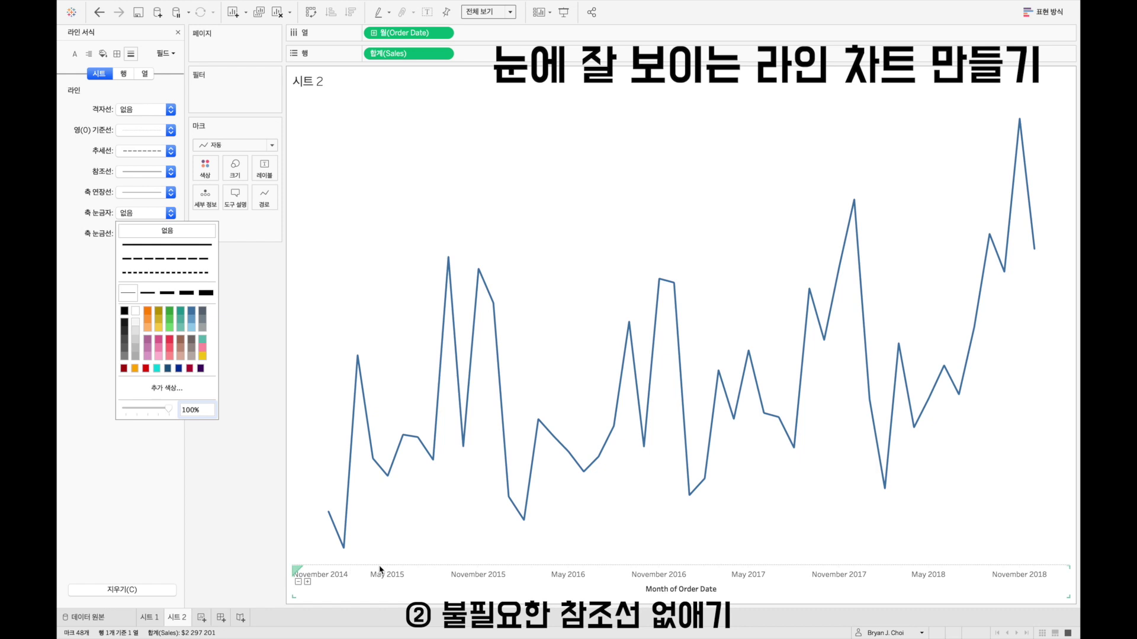
pyautogui.click(87, 140)
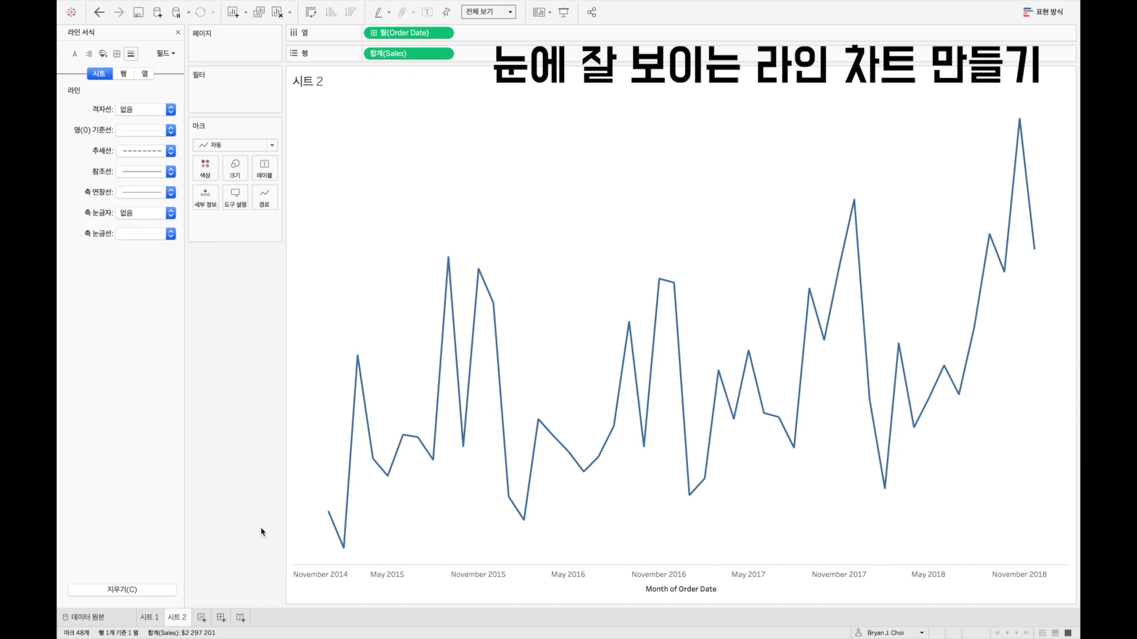
# Step: Delete the title of the horizontal Order Date axis, then close the axis settings and deselect the axis
pyautogui.rightClick(382, 586)
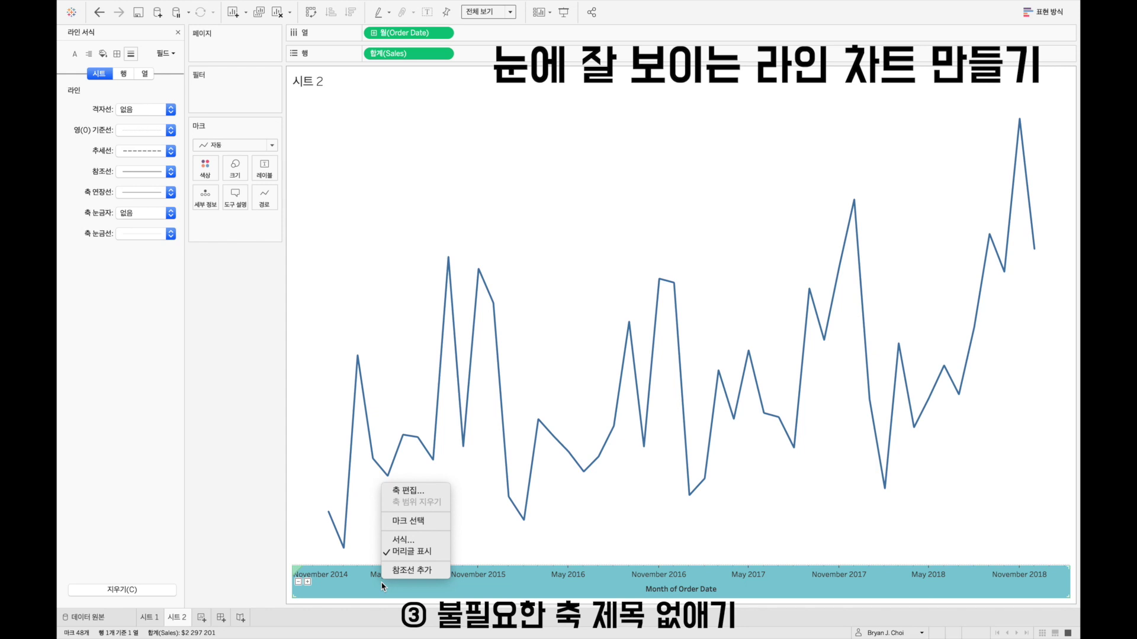
pyautogui.click(397, 494)
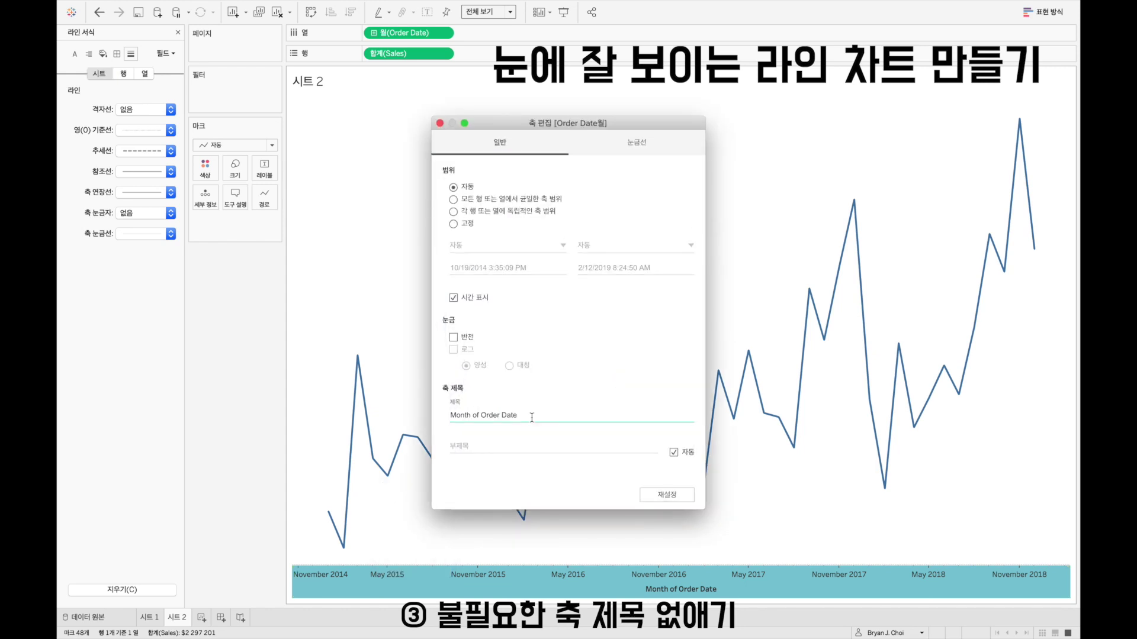
pyautogui.tripleClick(532, 416)
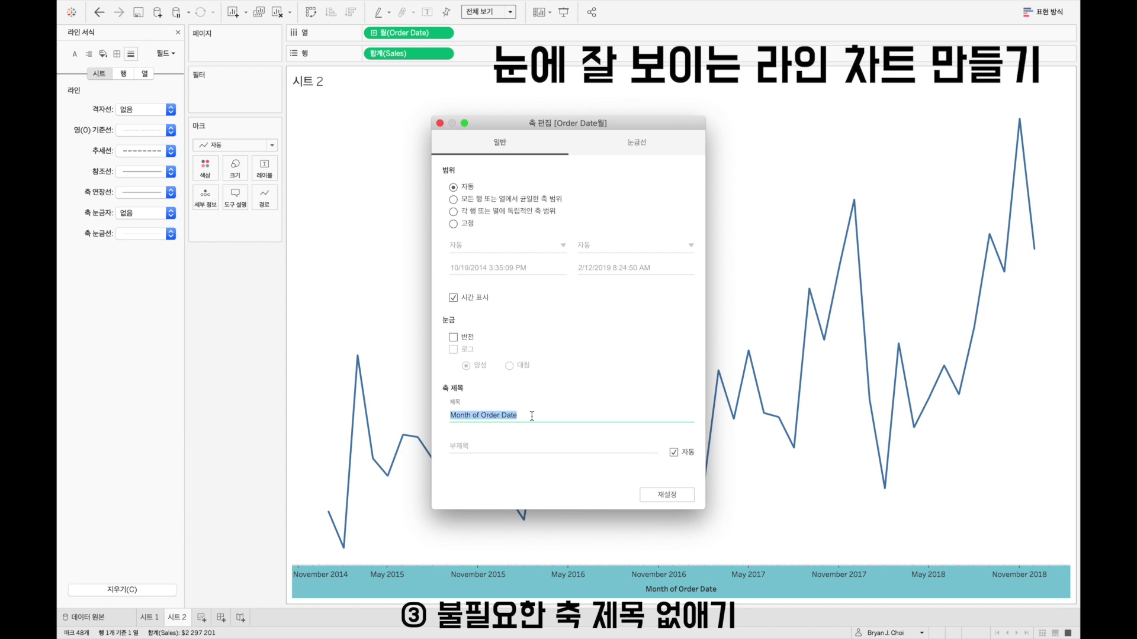
pyautogui.press('BackSpace')
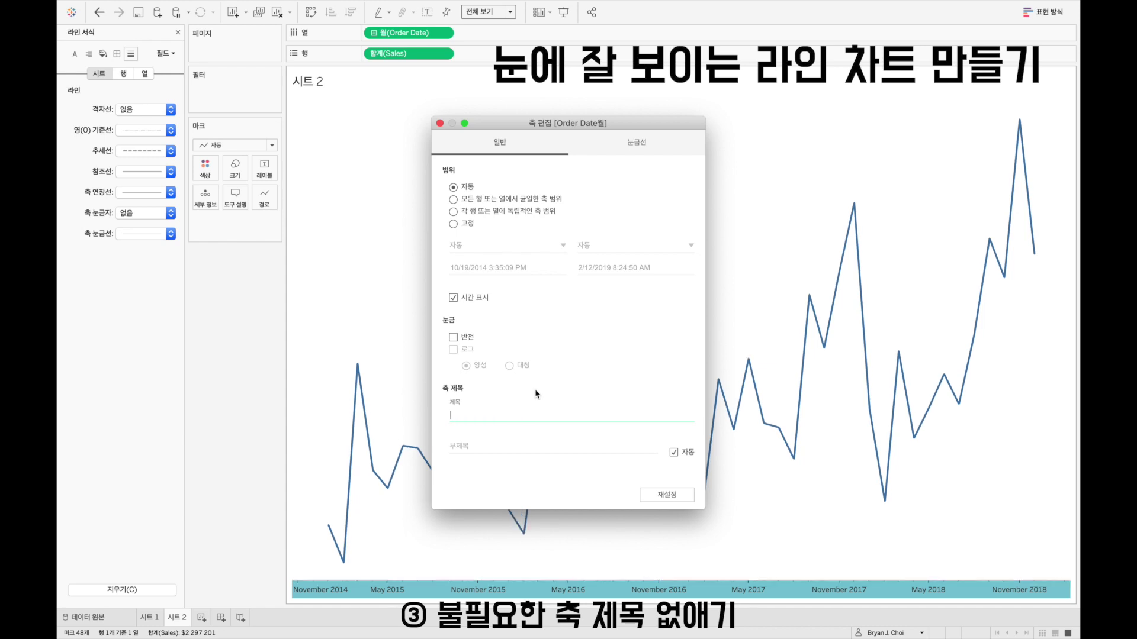
pyautogui.click(439, 123)
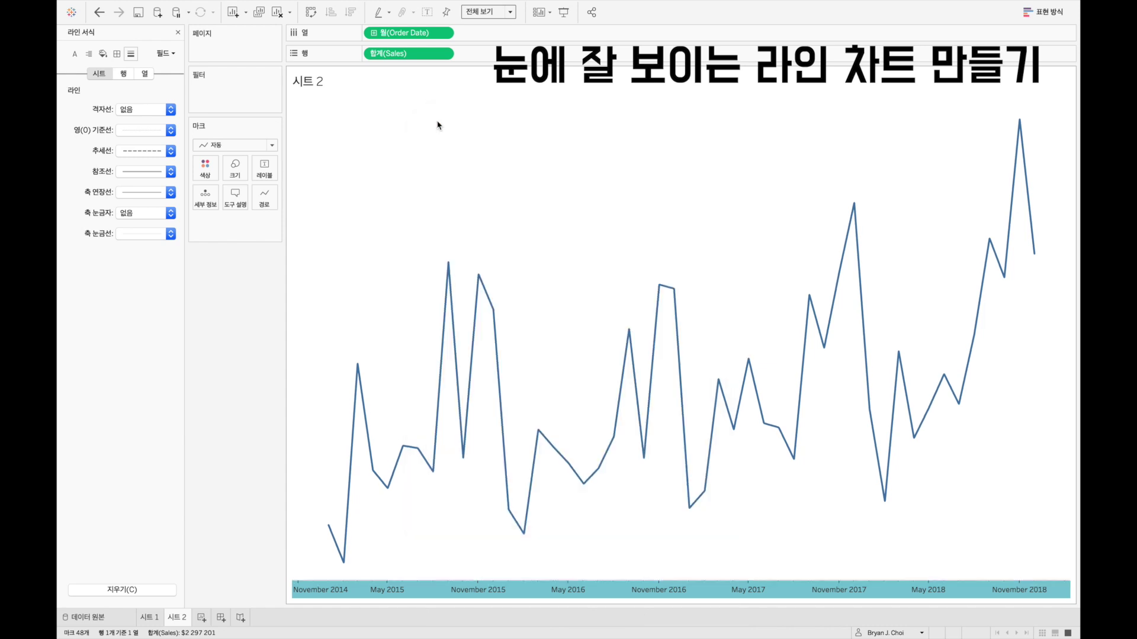
pyautogui.click(425, 199)
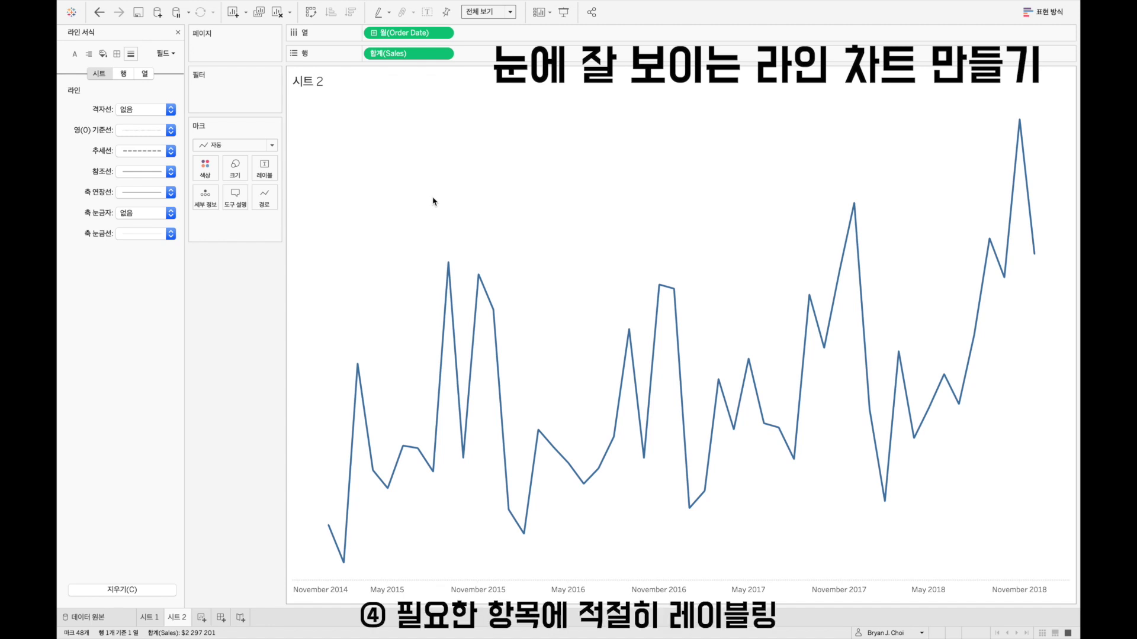
# Step: Show the mark labels with the Sales values on the line chart
pyautogui.click(426, 14)
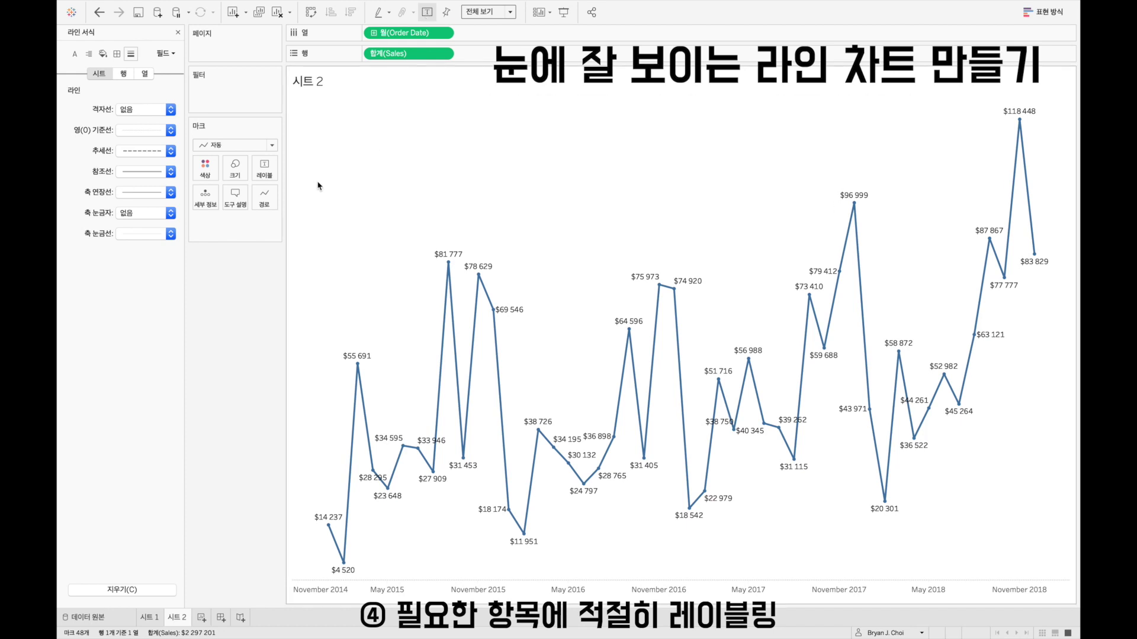
# Step: Limit the line chart's mark labels to line ends (라인 끝) and turn off the start-of-line label, leaving only the end-of-line label
pyautogui.click(272, 174)
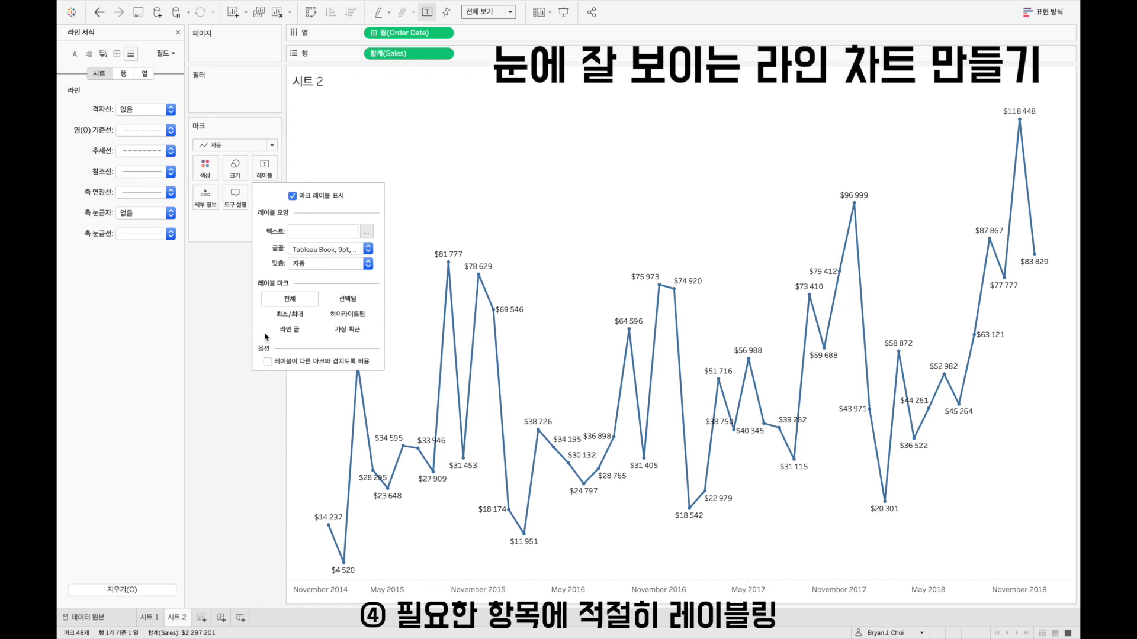
pyautogui.click(290, 315)
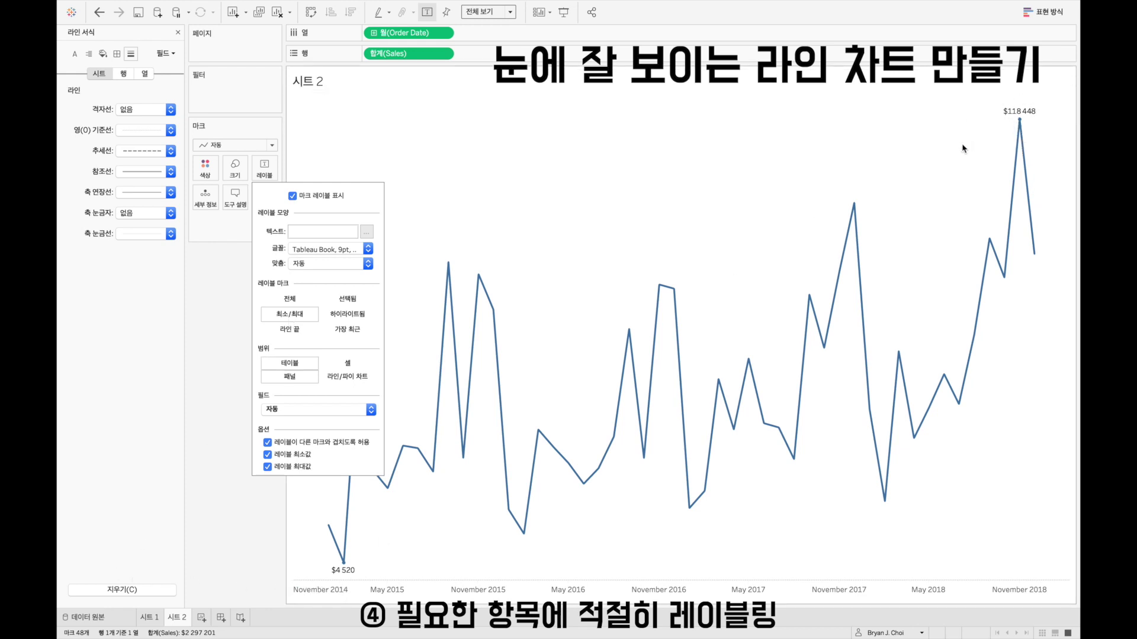
pyautogui.click(291, 329)
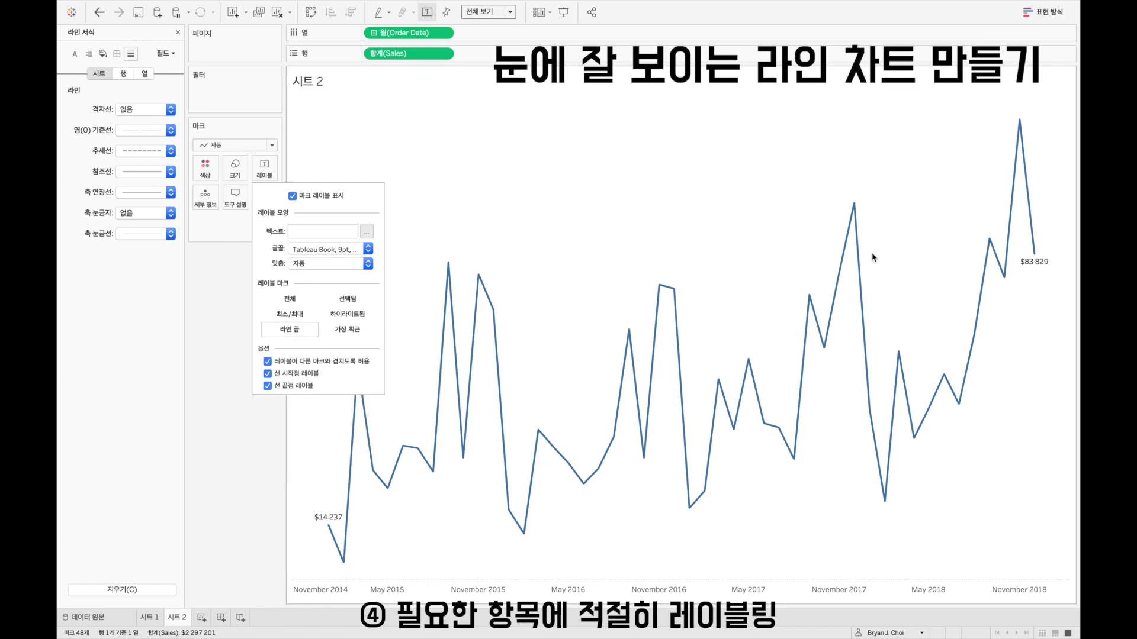
pyautogui.moveTo(1033, 256)
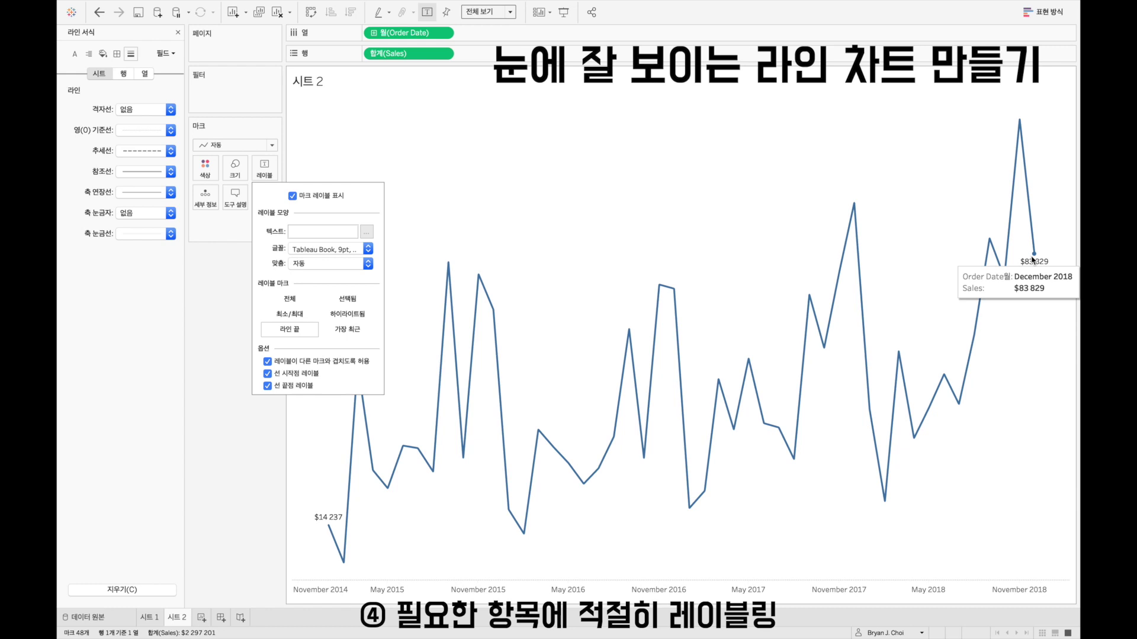
pyautogui.click(268, 375)
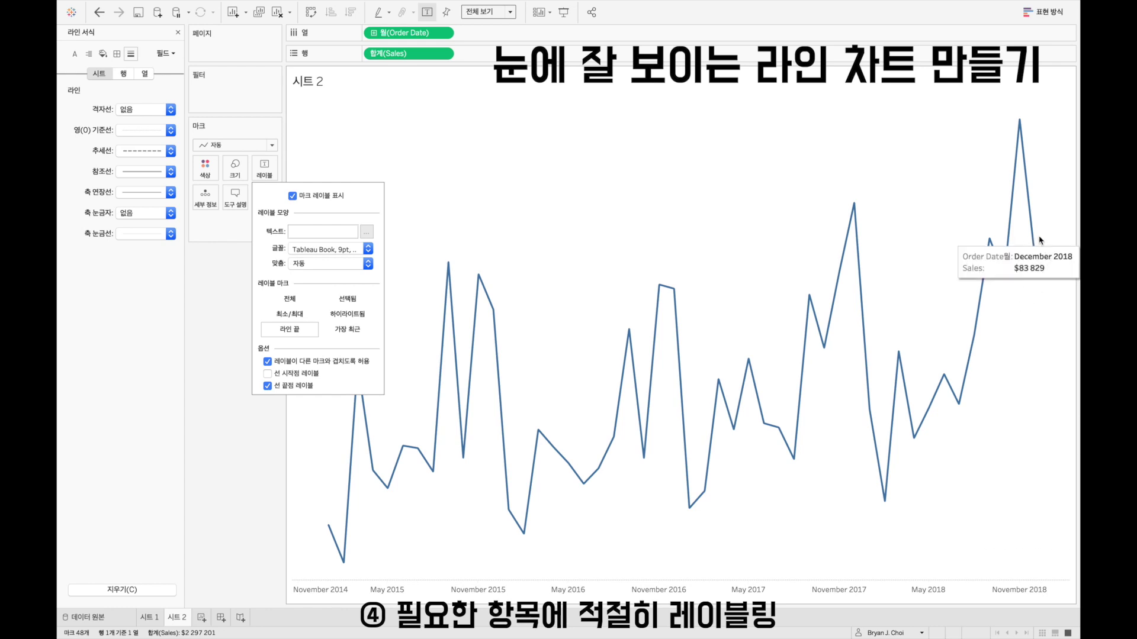
pyautogui.click(1049, 308)
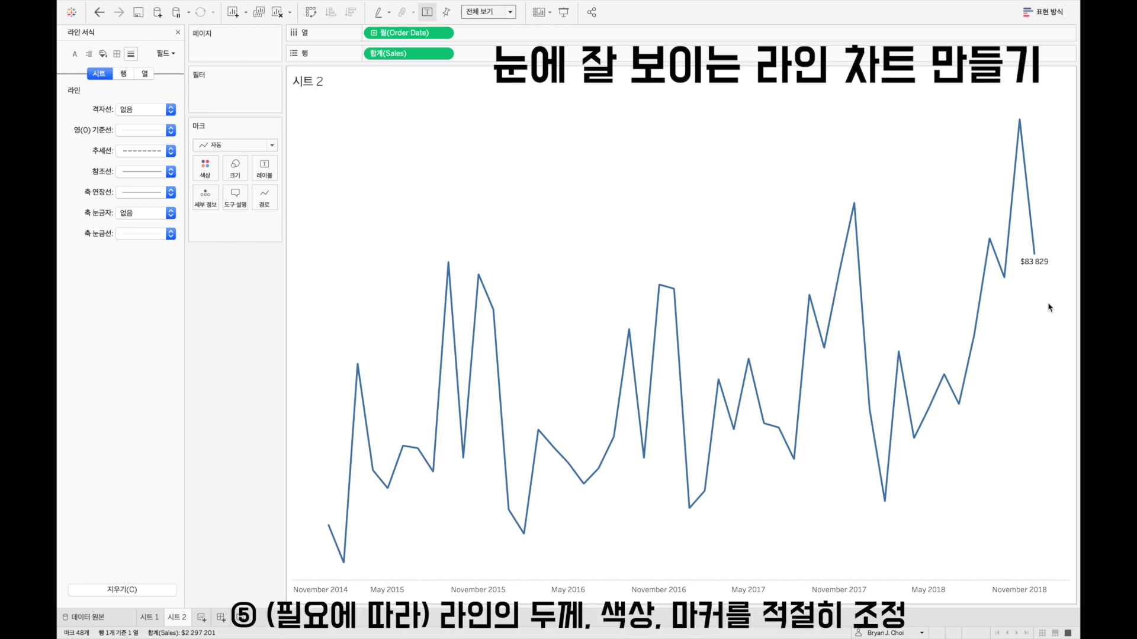
# Step: Thicken the Sales line on the line chart and change its color to purple
pyautogui.click(235, 167)
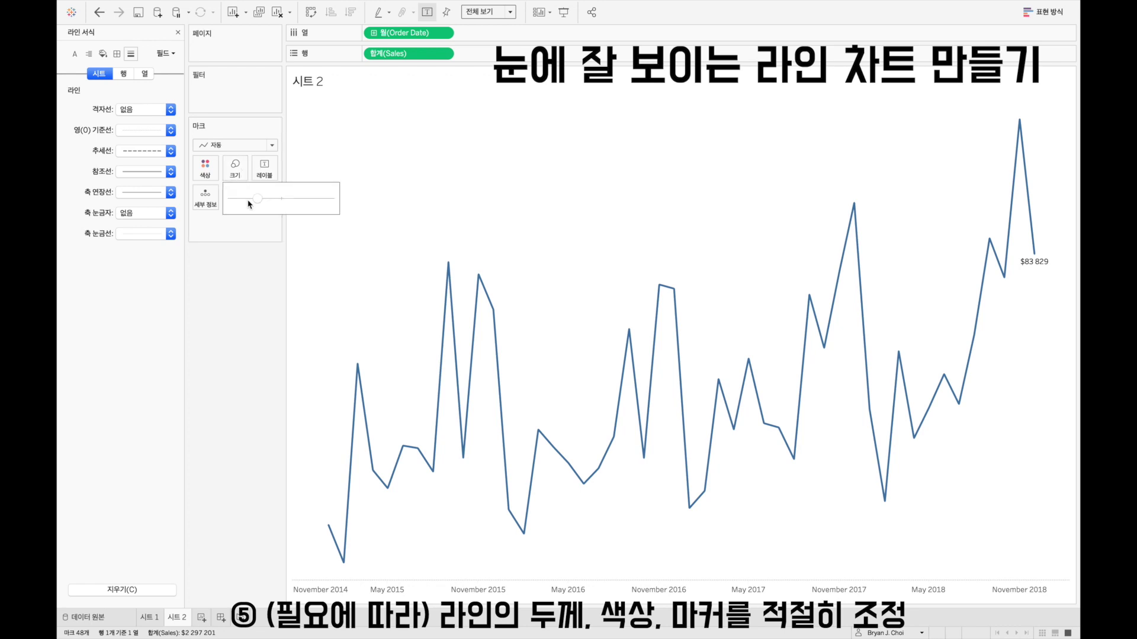
pyautogui.moveTo(255, 202); pyautogui.dragTo(282, 203)
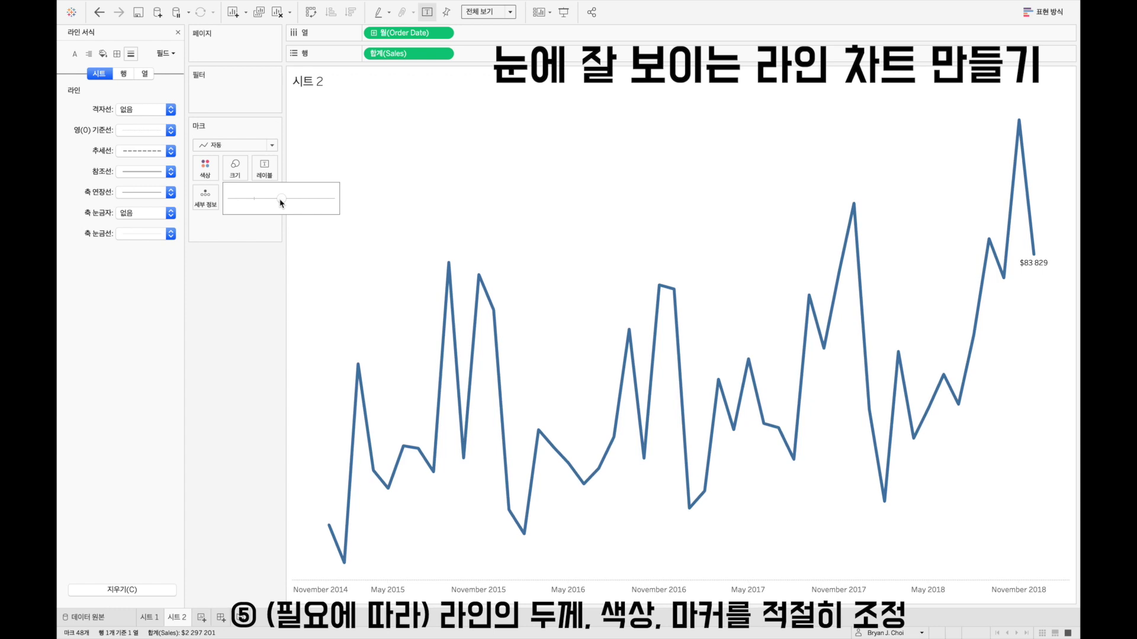
pyautogui.click(201, 174)
pyautogui.click(236, 207)
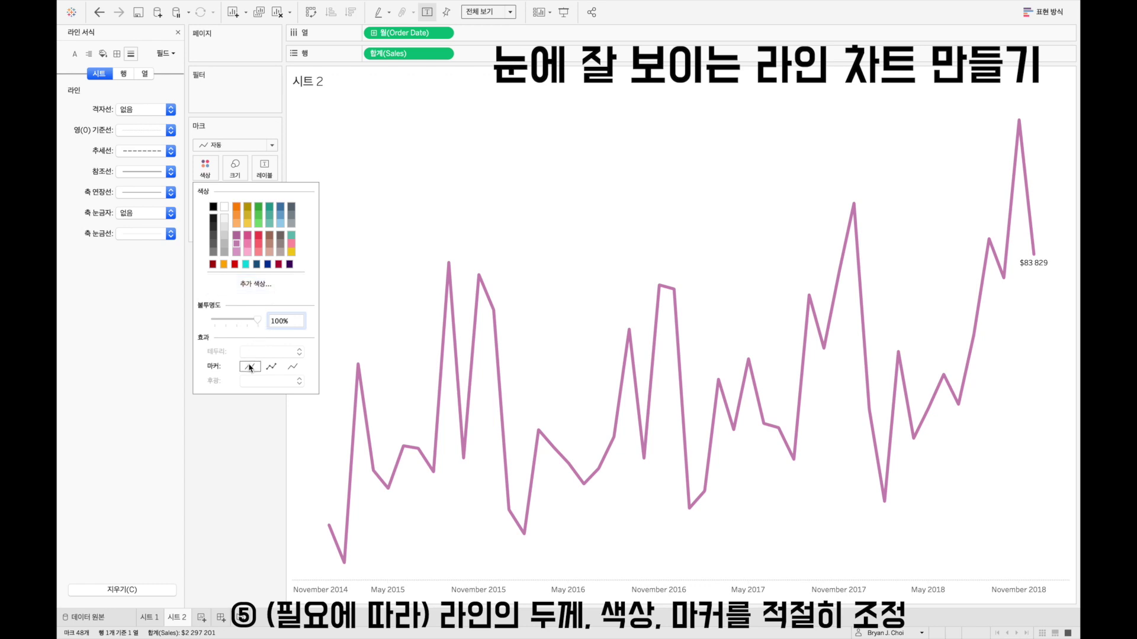
# Step: Show point markers on every month of the Sales line and check several points' values
pyautogui.click(272, 369)
pyautogui.moveTo(362, 366)
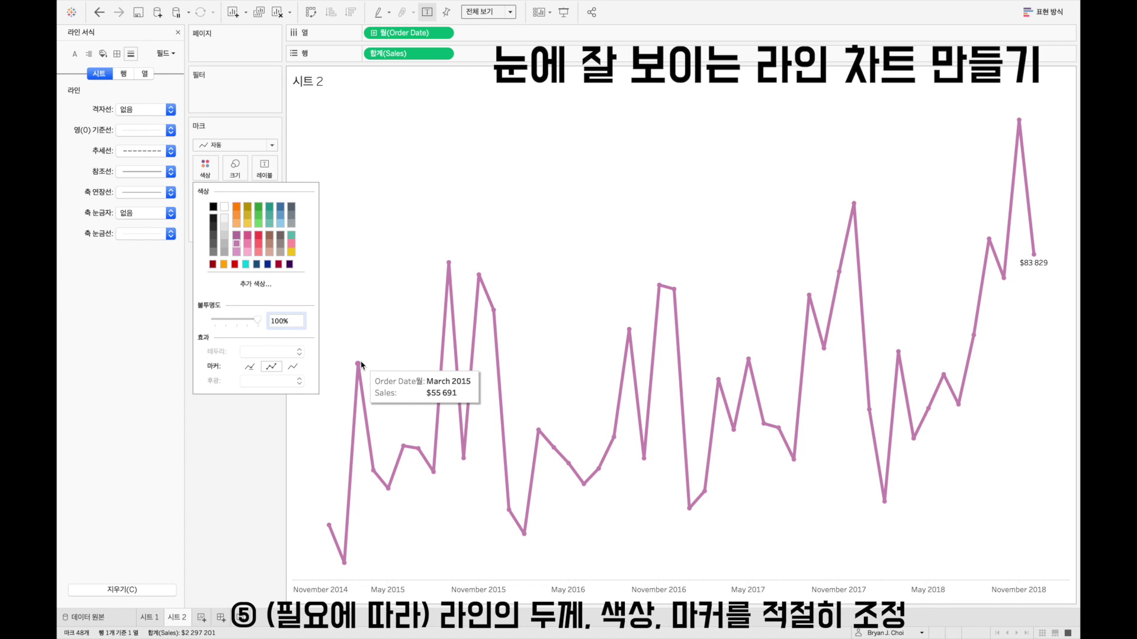
pyautogui.moveTo(405, 449)
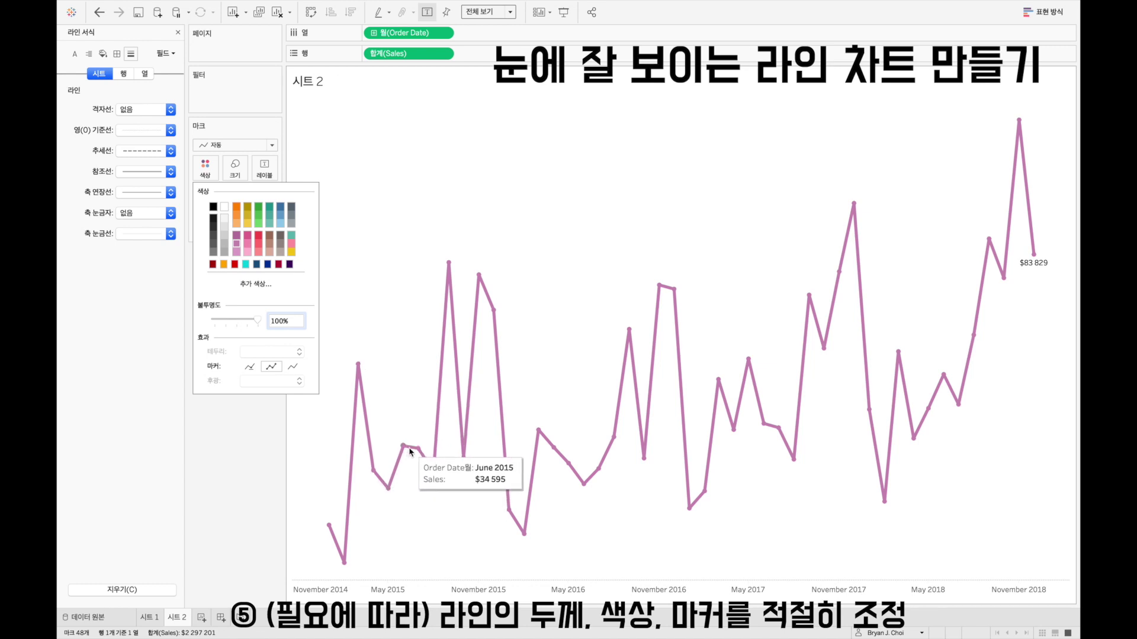
pyautogui.moveTo(476, 283)
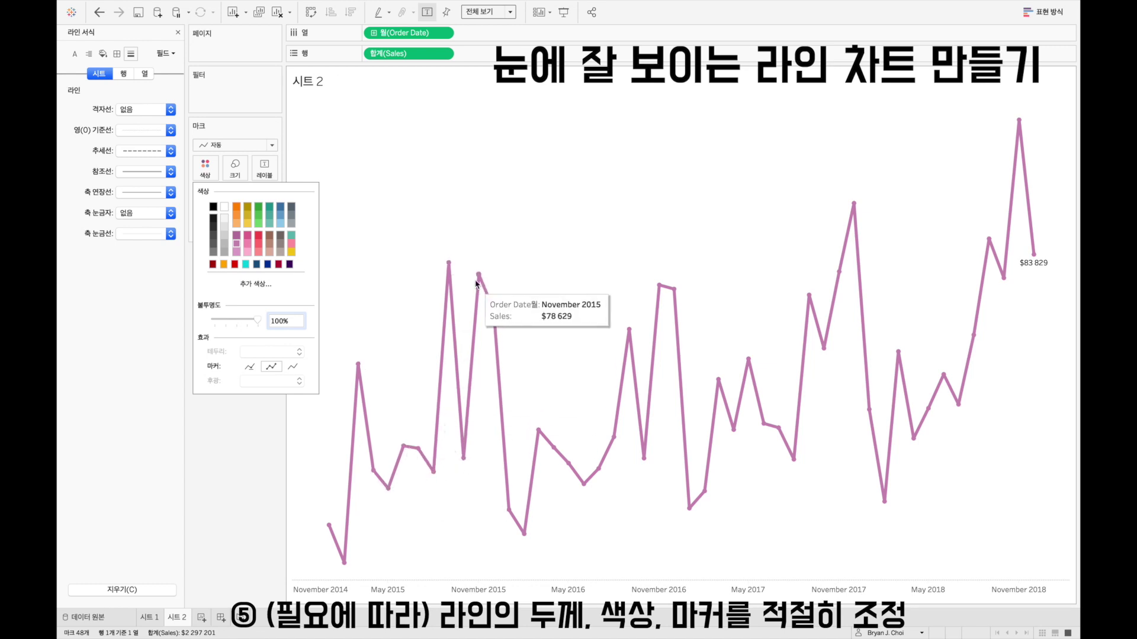
pyautogui.moveTo(489, 303)
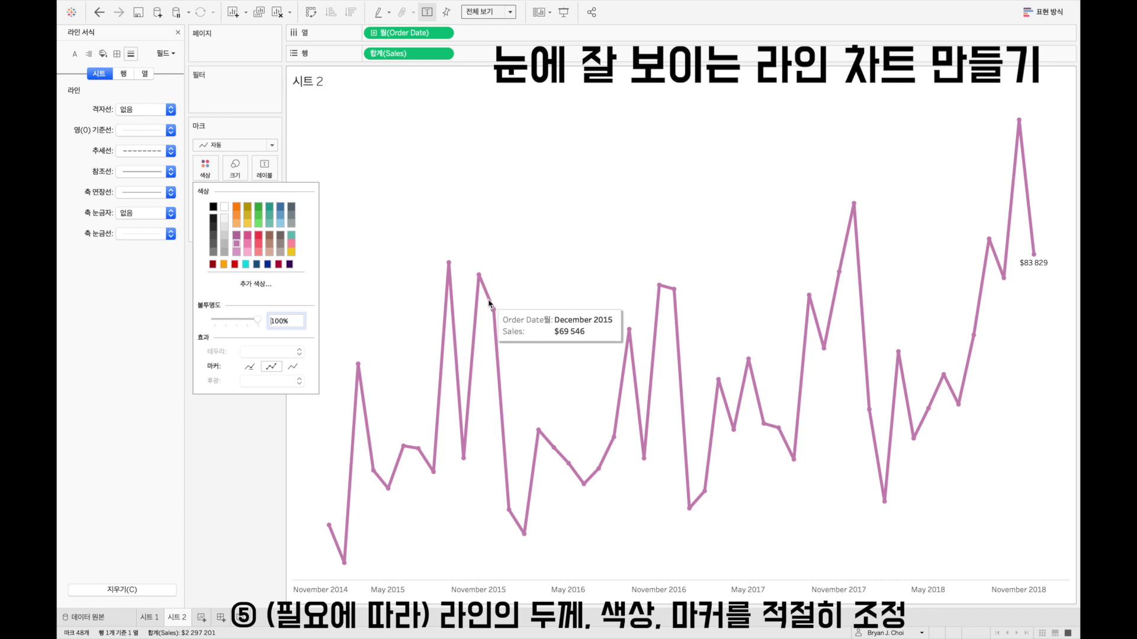
pyautogui.click(580, 239)
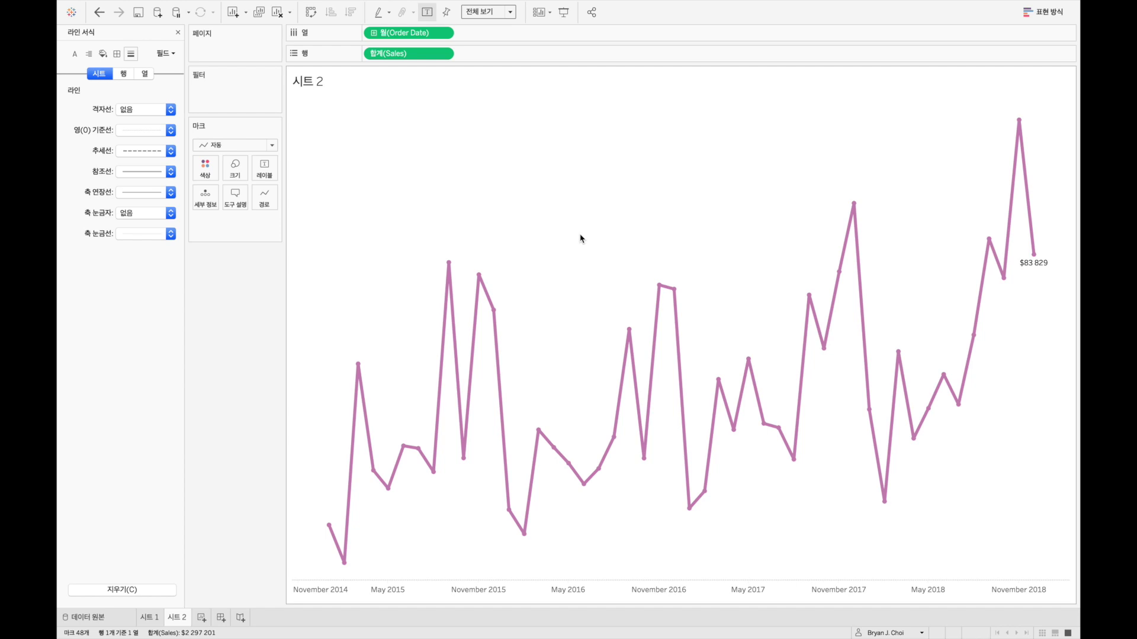
# Step: On a new worksheet, plot Sales by continuous month of Order Date and set the mark type to area (영역)
pyautogui.click(205, 618)
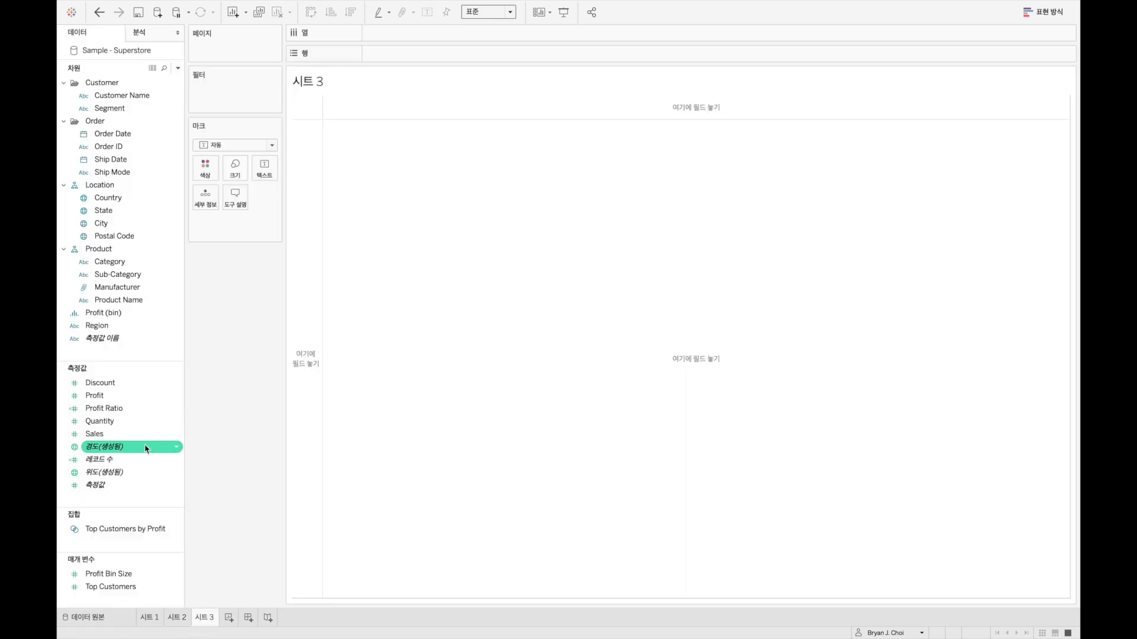
pyautogui.doubleClick(129, 435)
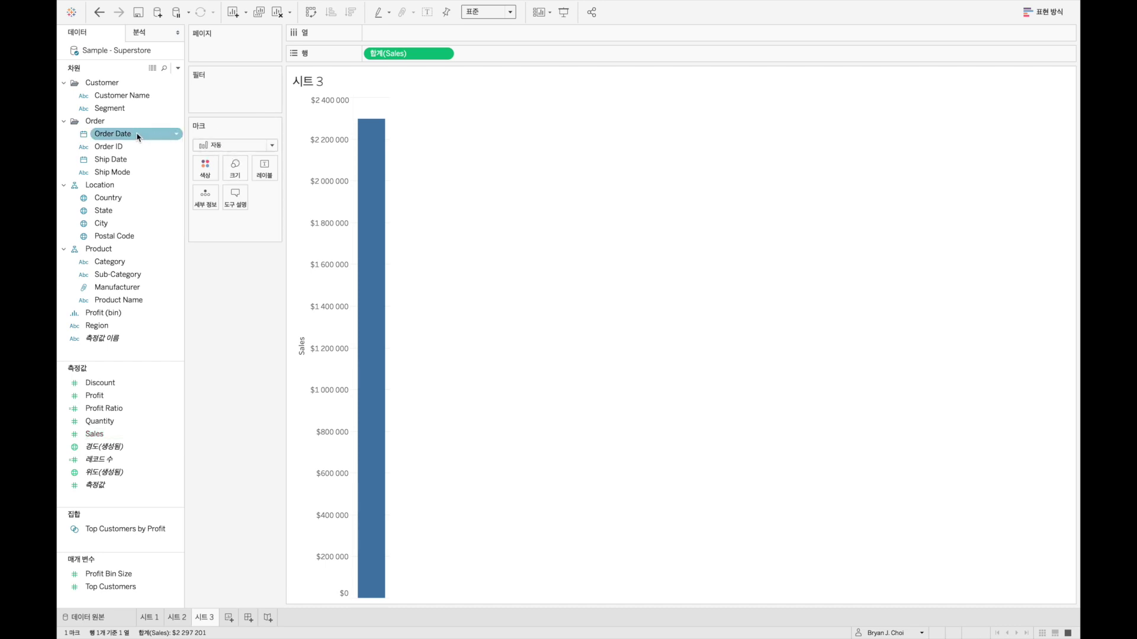
pyautogui.moveTo(119, 134); pyautogui.dragTo(392, 33)
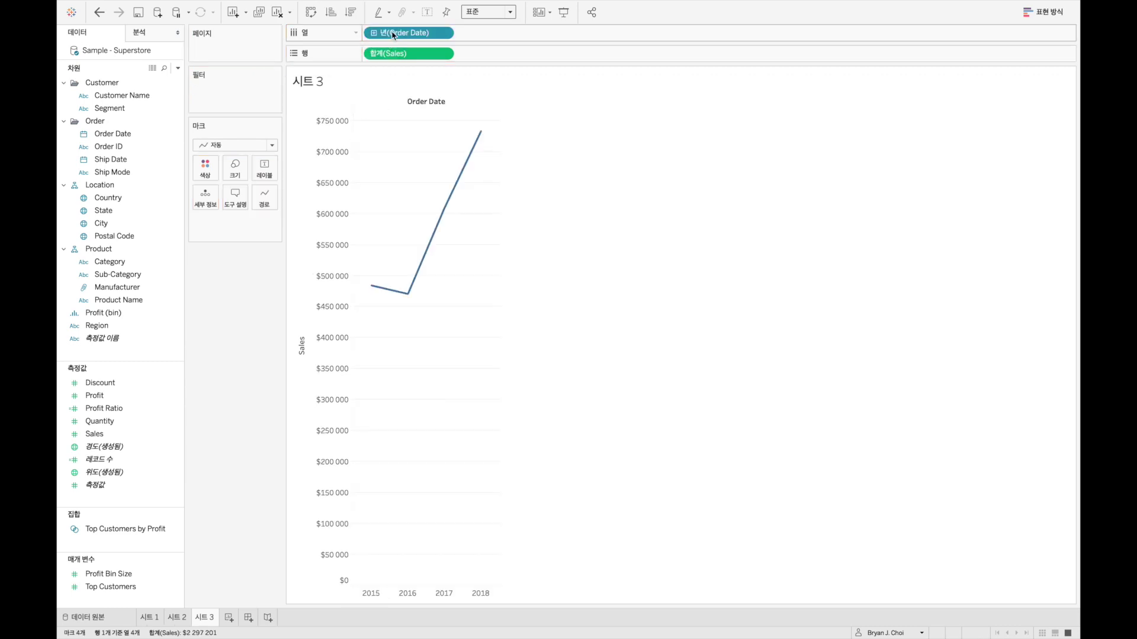
pyautogui.rightClick(393, 34)
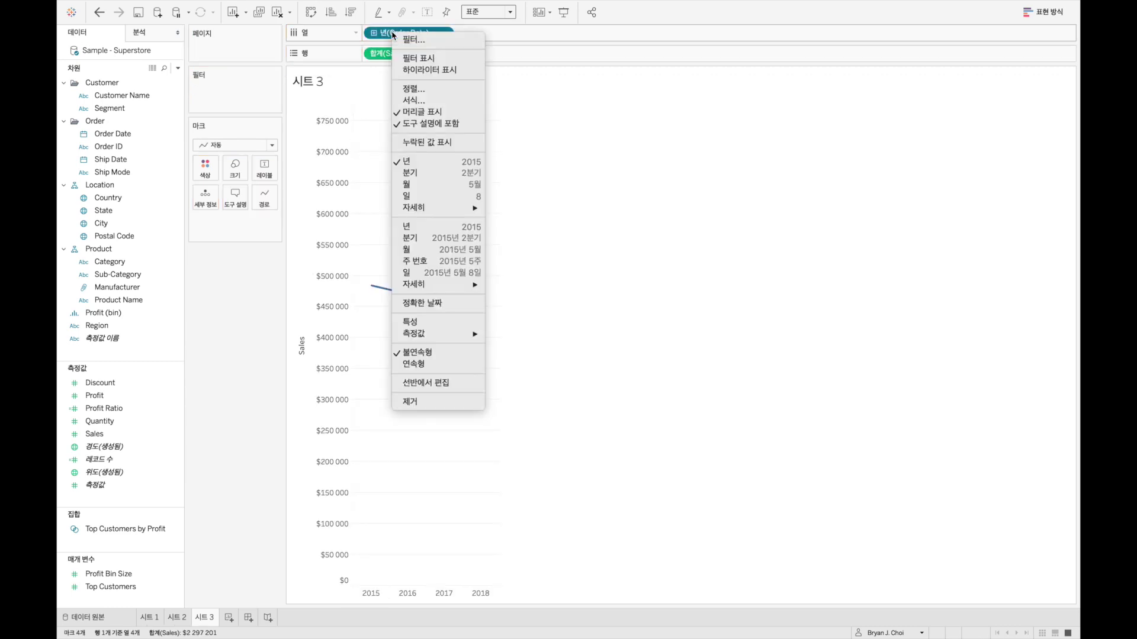
pyautogui.click(431, 254)
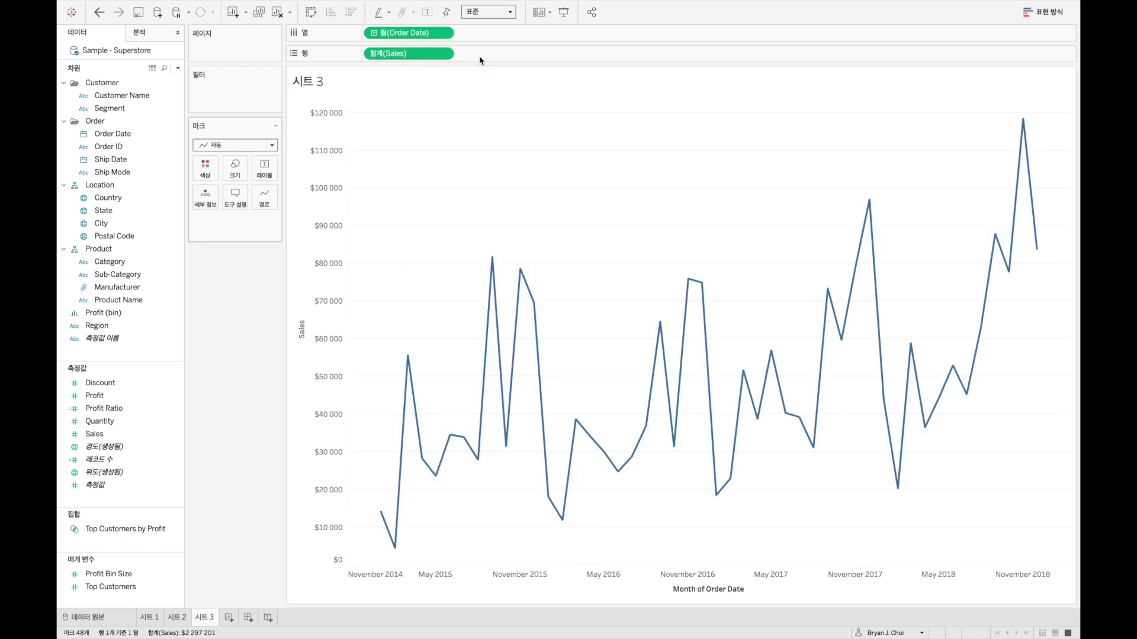
pyautogui.click(232, 147)
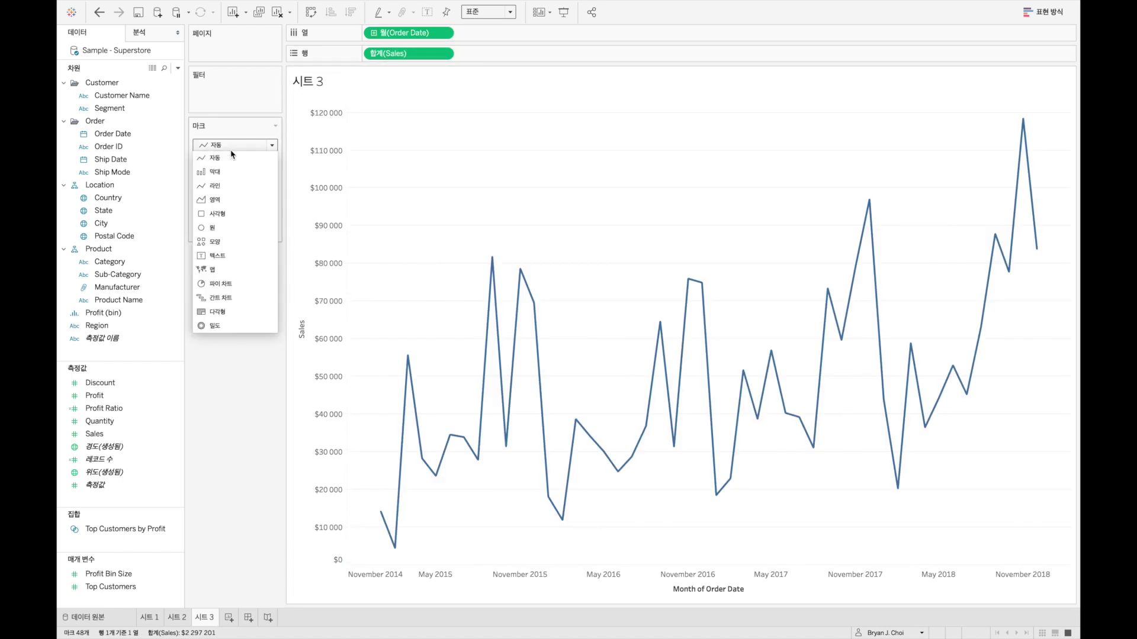
pyautogui.click(227, 202)
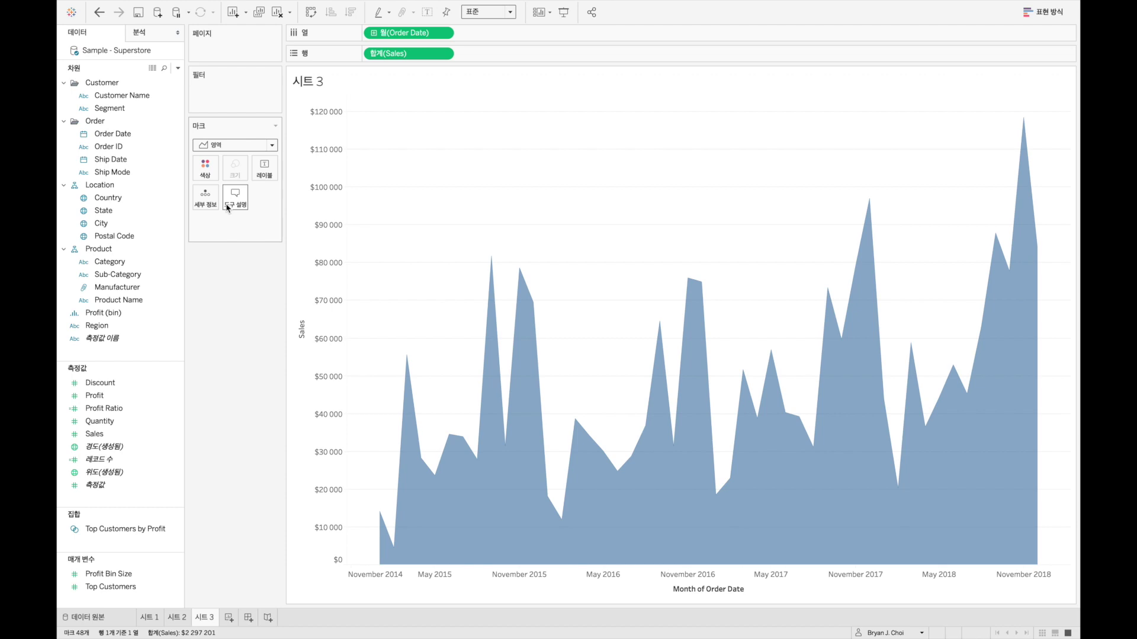
# Step: Color the line chart on 시트 2 by Category to split it into one line per category
pyautogui.click(178, 618)
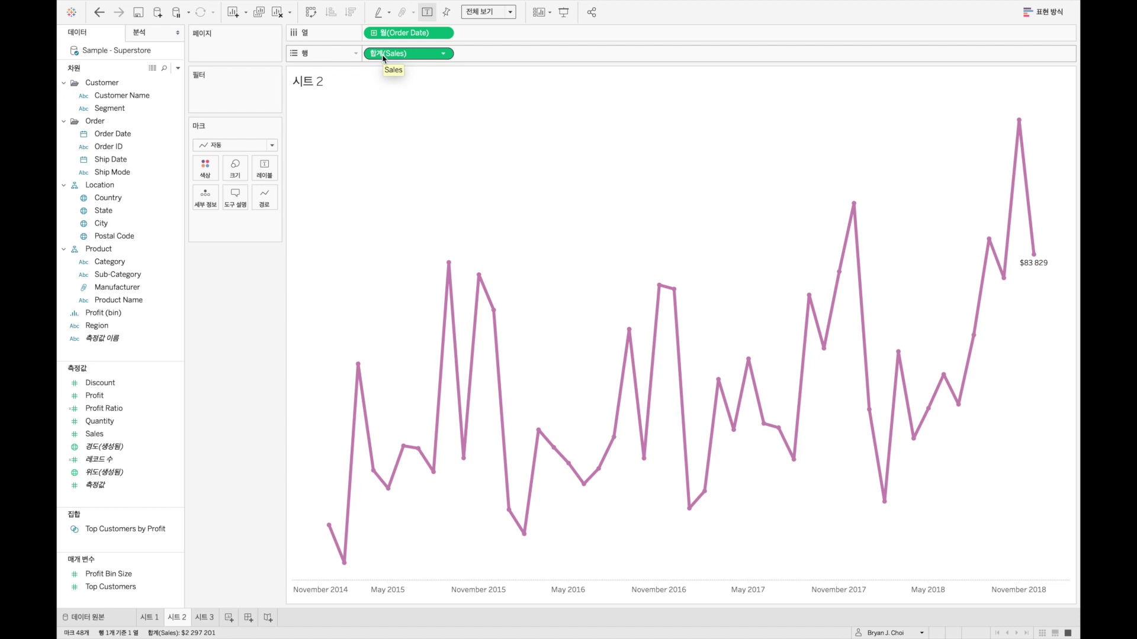
pyautogui.click(117, 264)
pyautogui.moveTo(116, 265); pyautogui.dragTo(203, 173)
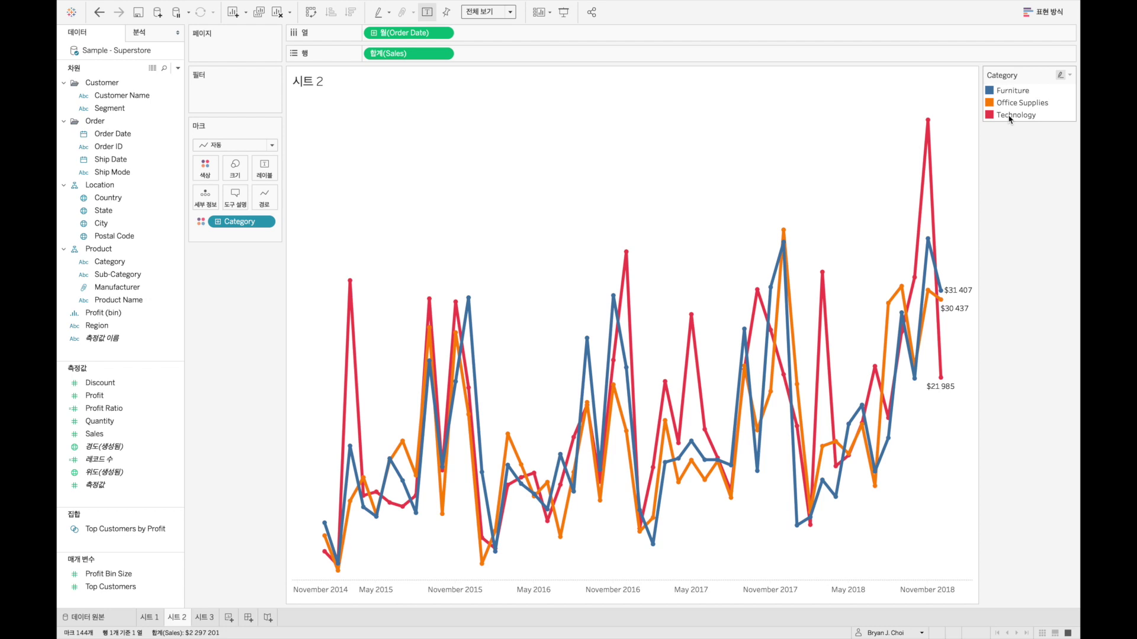
# Step: Color the area chart on 시트 3 by Category to split the area by category
pyautogui.click(205, 618)
pyautogui.click(119, 266)
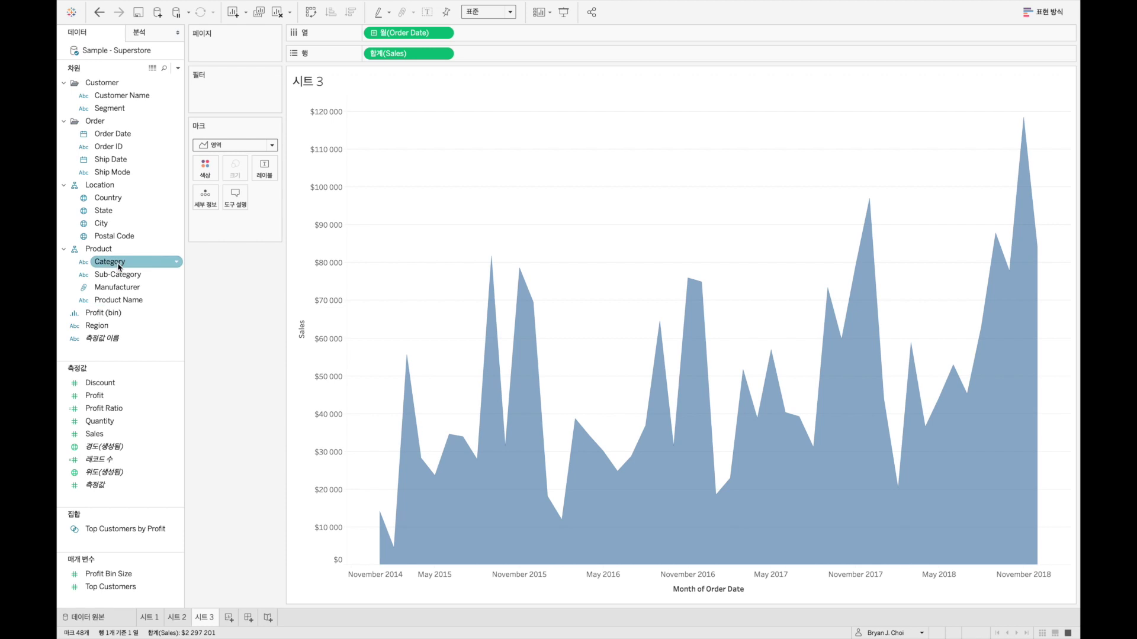
pyautogui.moveTo(119, 266); pyautogui.dragTo(201, 173)
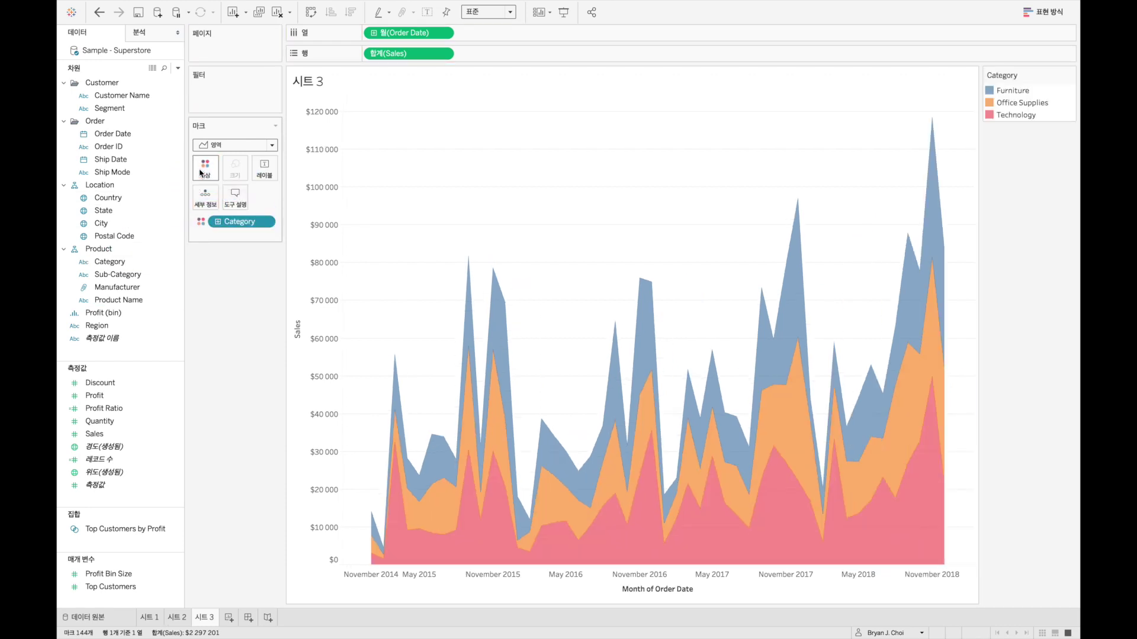
# Step: Compare the category lines on 시트 2 with the category areas on 시트 3 by switching between the two sheets
pyautogui.click(186, 619)
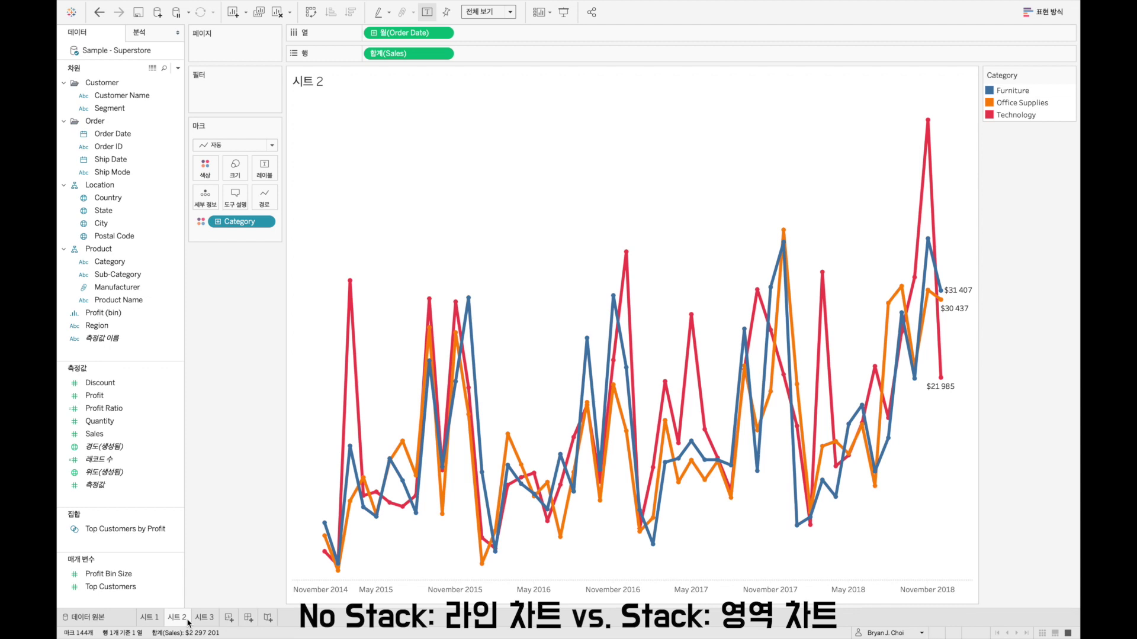
pyautogui.click(203, 617)
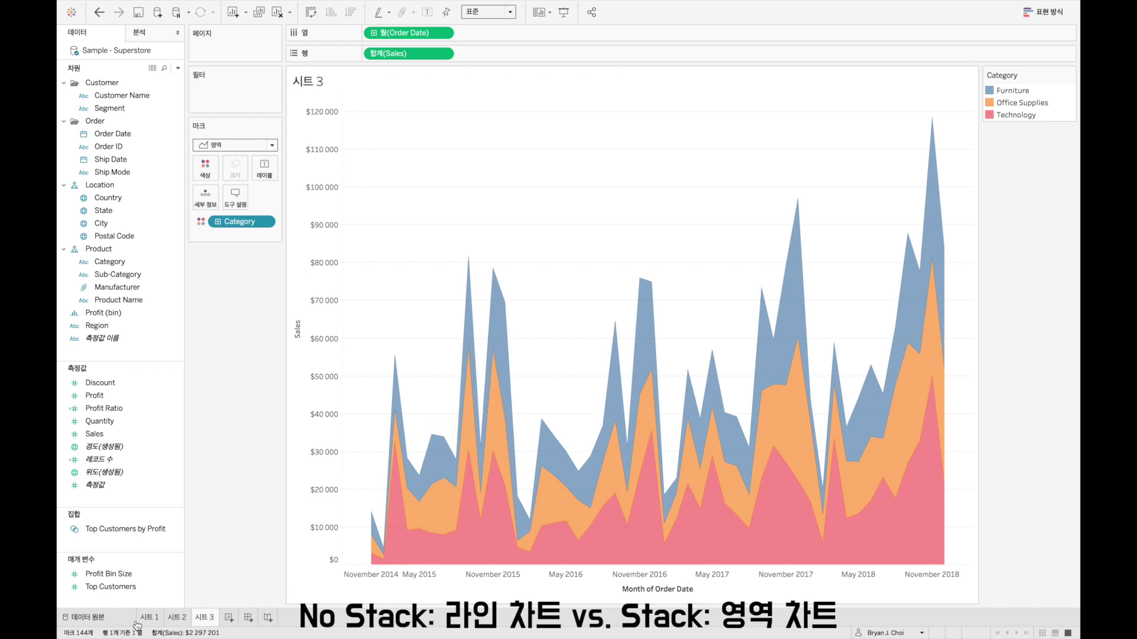
pyautogui.click(169, 620)
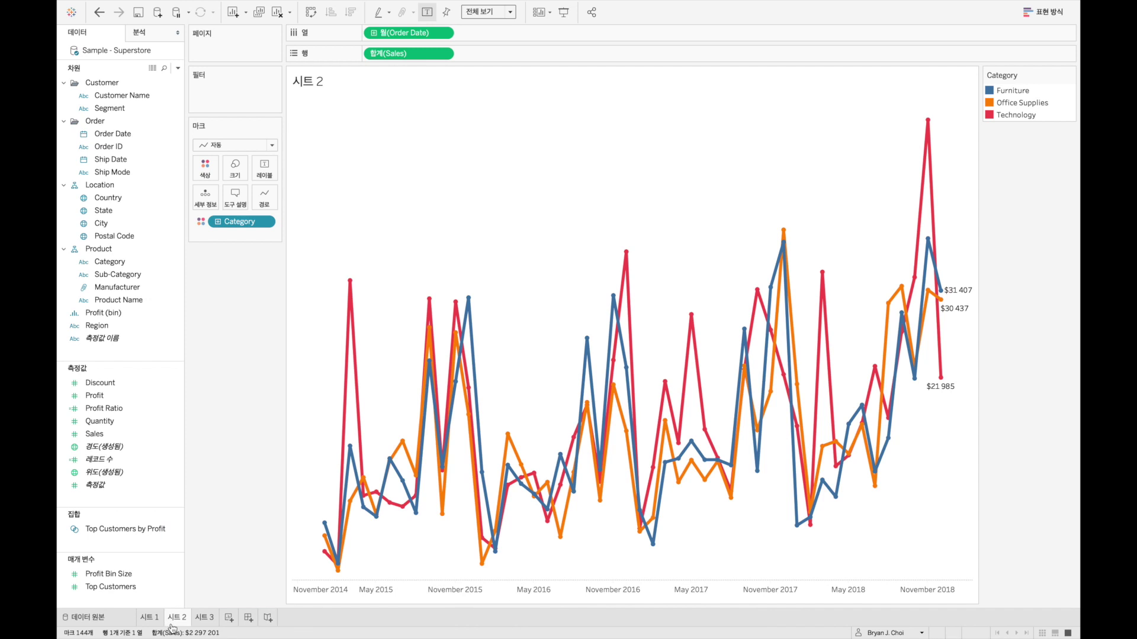
pyautogui.click(203, 617)
pyautogui.moveTo(419, 517)
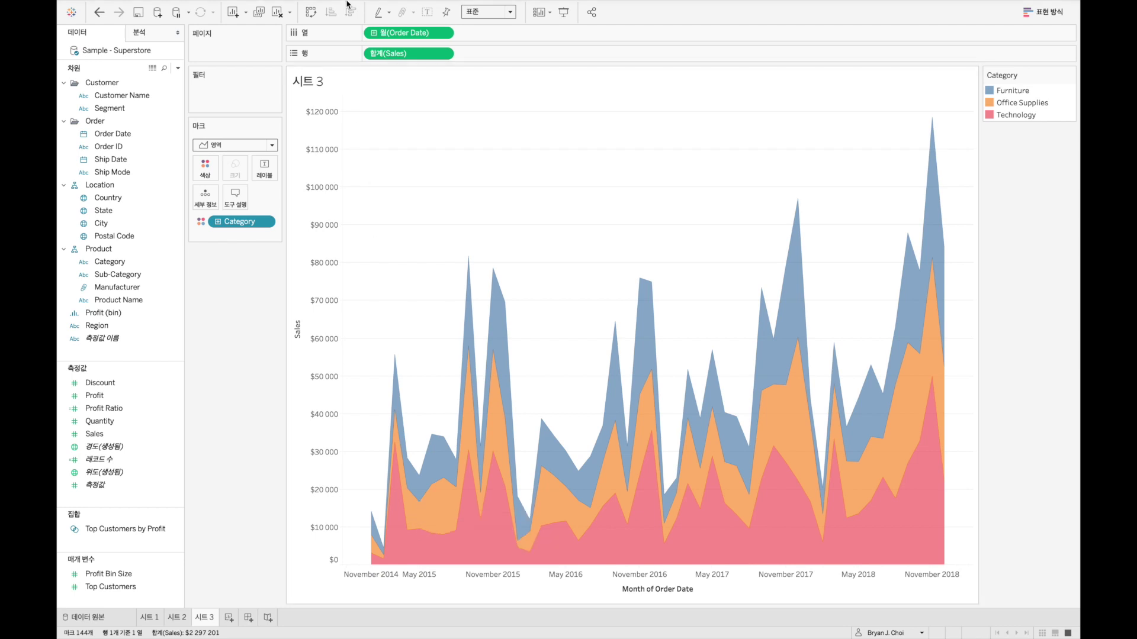
# Step: Check the stack marks (마크 누적) setting of the area chart on 시트 3 and leave it as is
pyautogui.click(317, 7)
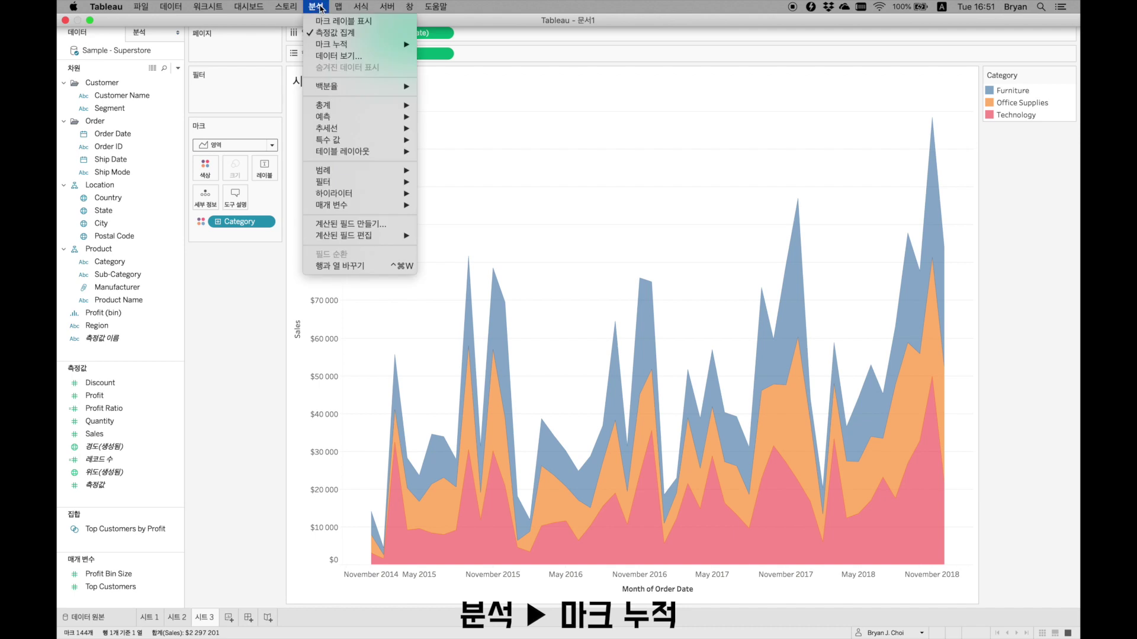
pyautogui.moveTo(323, 47)
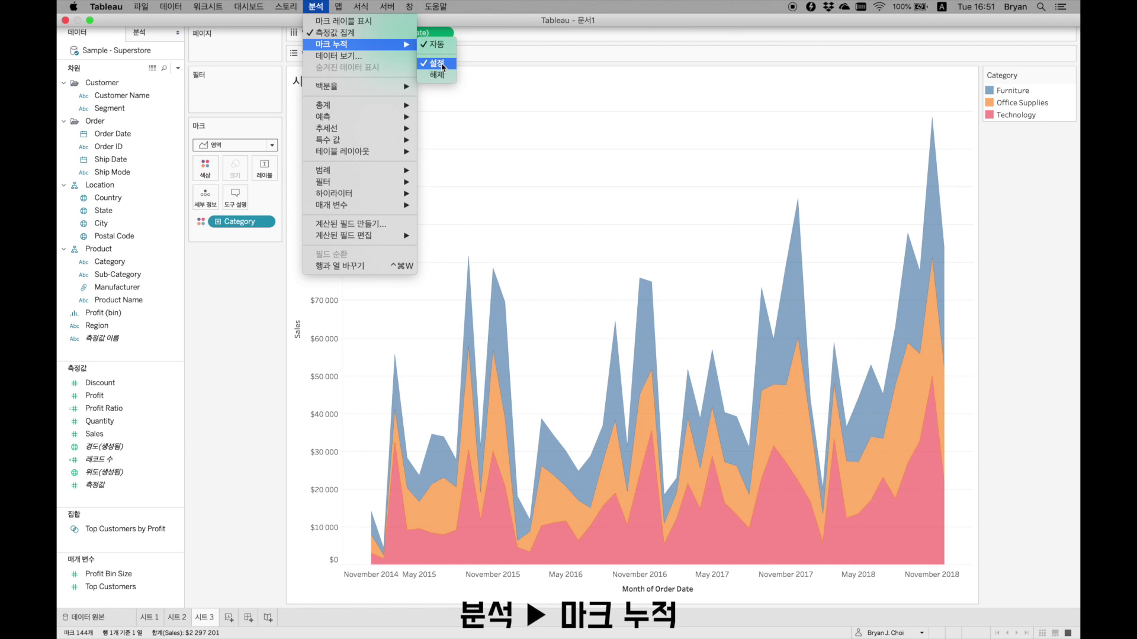
pyautogui.click(458, 118)
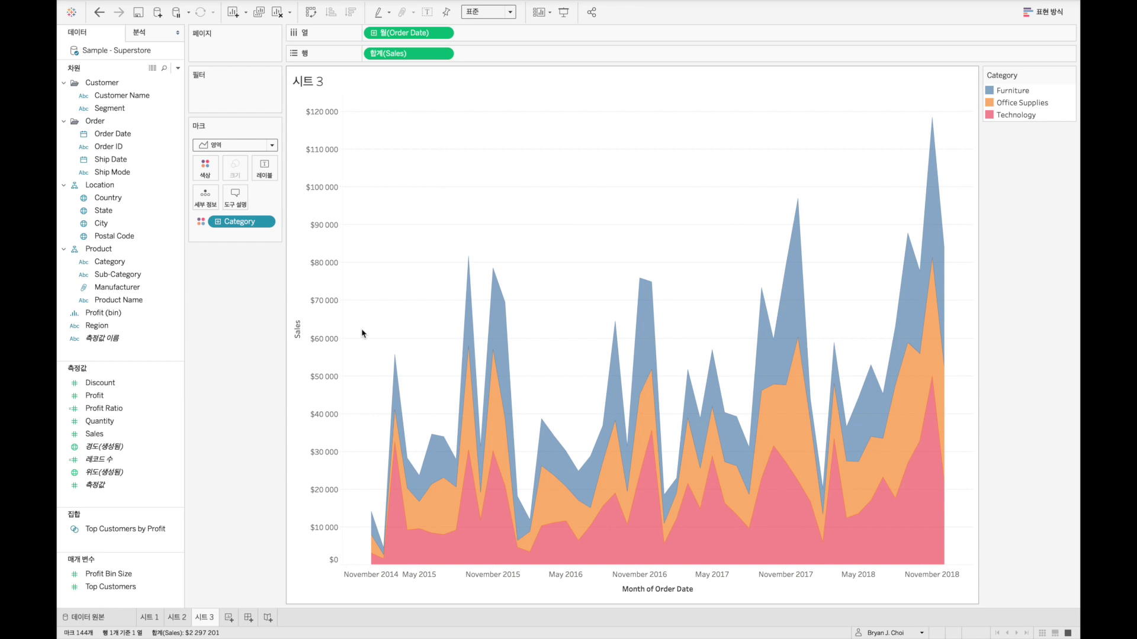
# Step: Check the stack marks (마크 누적) setting of the line chart on 시트 2, keeping it off (해제), and return to 시트 3
pyautogui.click(178, 622)
pyautogui.moveTo(370, 8)
pyautogui.click(316, 7)
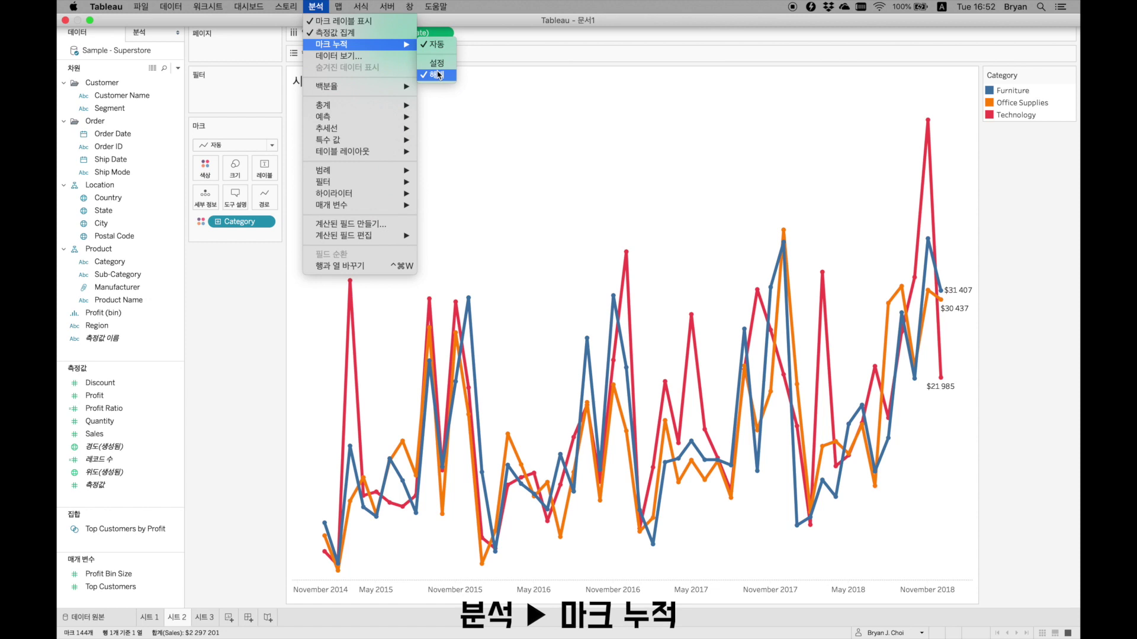
pyautogui.click(438, 75)
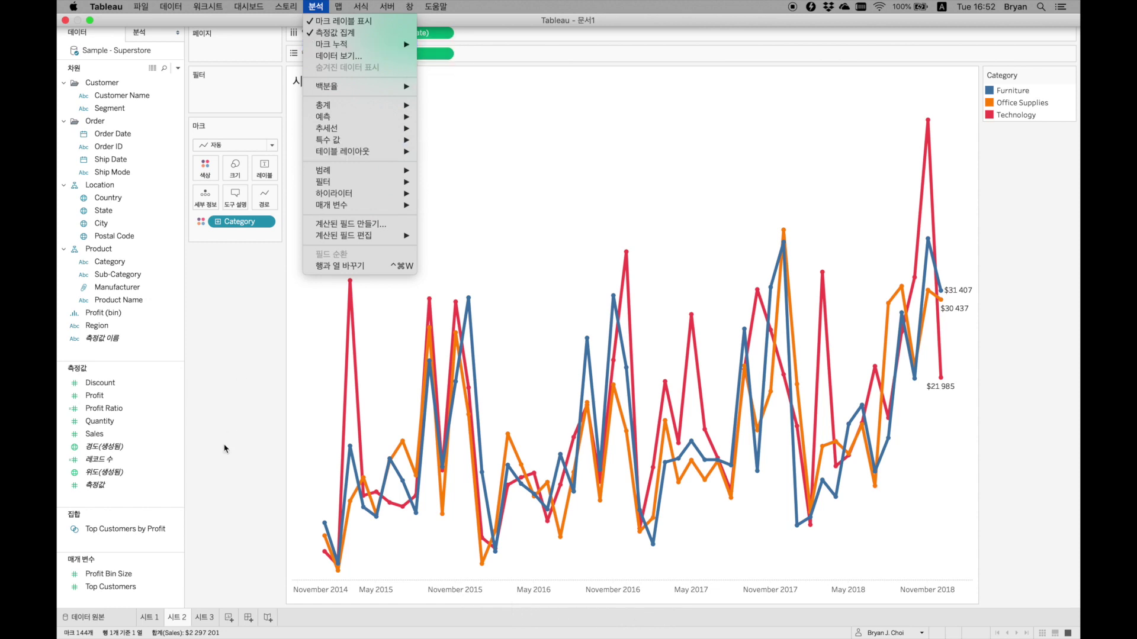
pyautogui.click(202, 621)
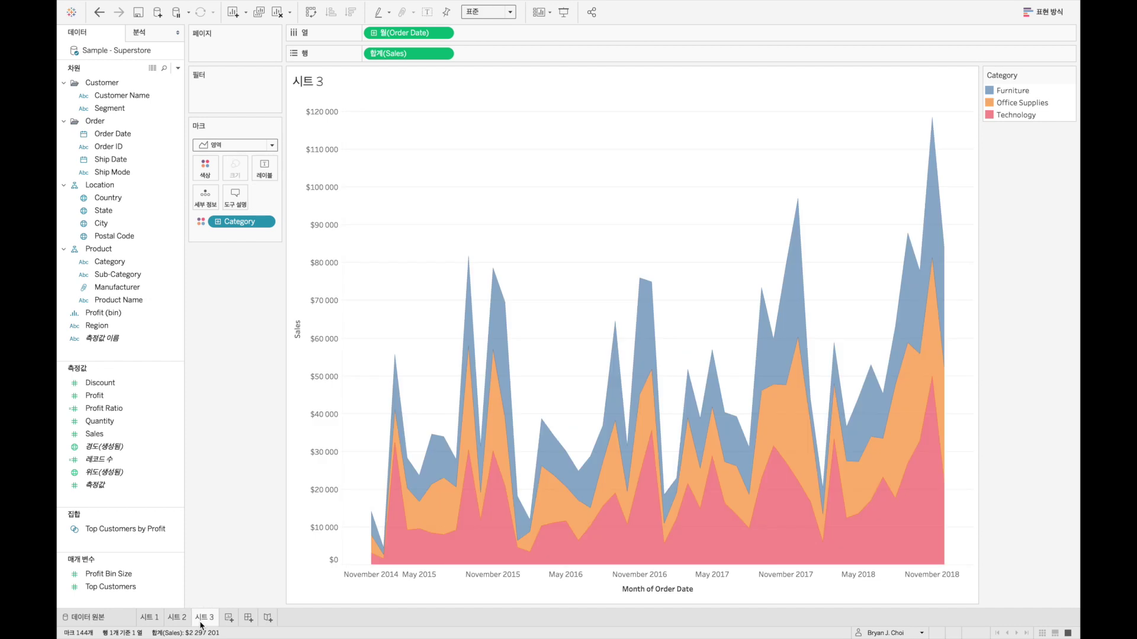
# Step: Set stack marks (마크 누적) to off (해제) for the Category area chart on 시트 3
pyautogui.click(317, 7)
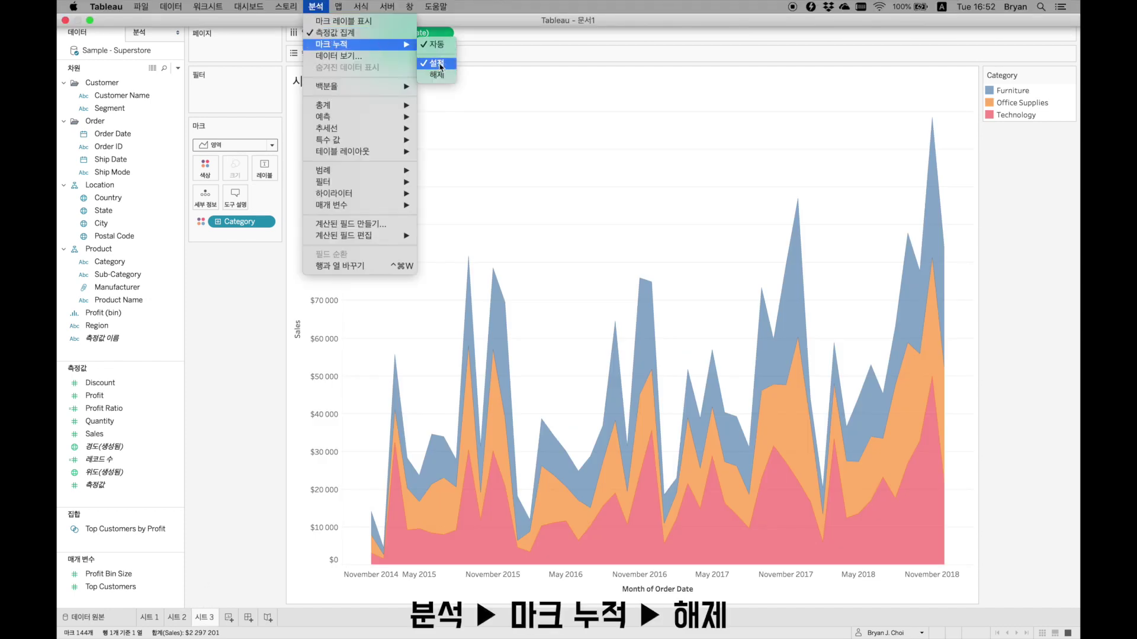
pyautogui.click(438, 75)
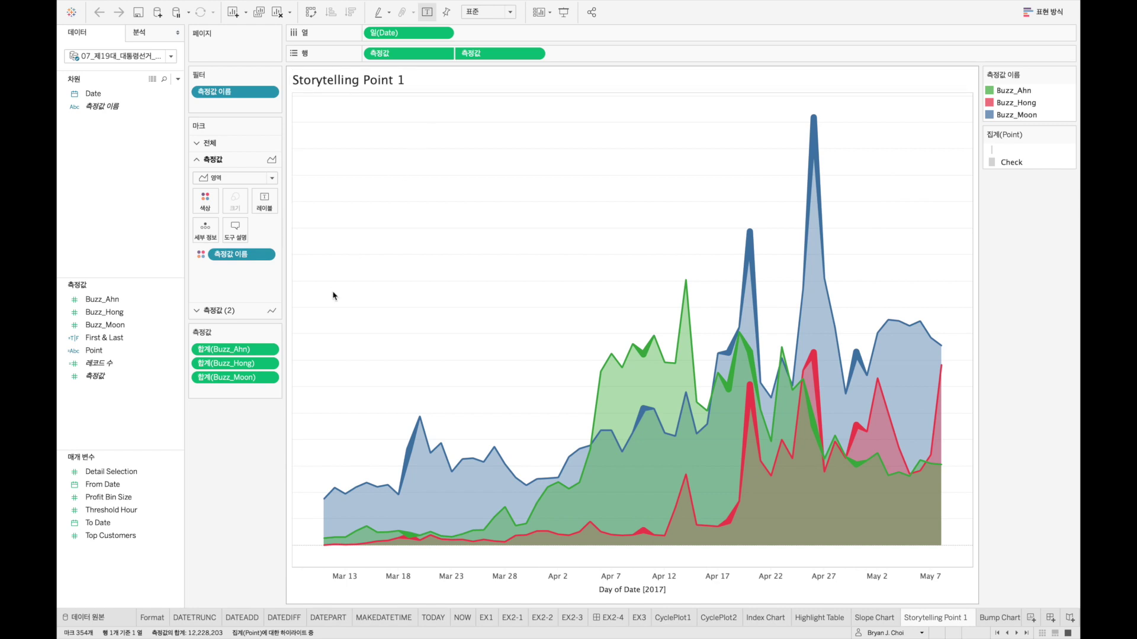
# Step: Examine the overlapping Buzz areas on Storytelling Point 1 and check the chart's stack marks (마크 누적) setting without changing it
pyautogui.moveTo(320, 506)
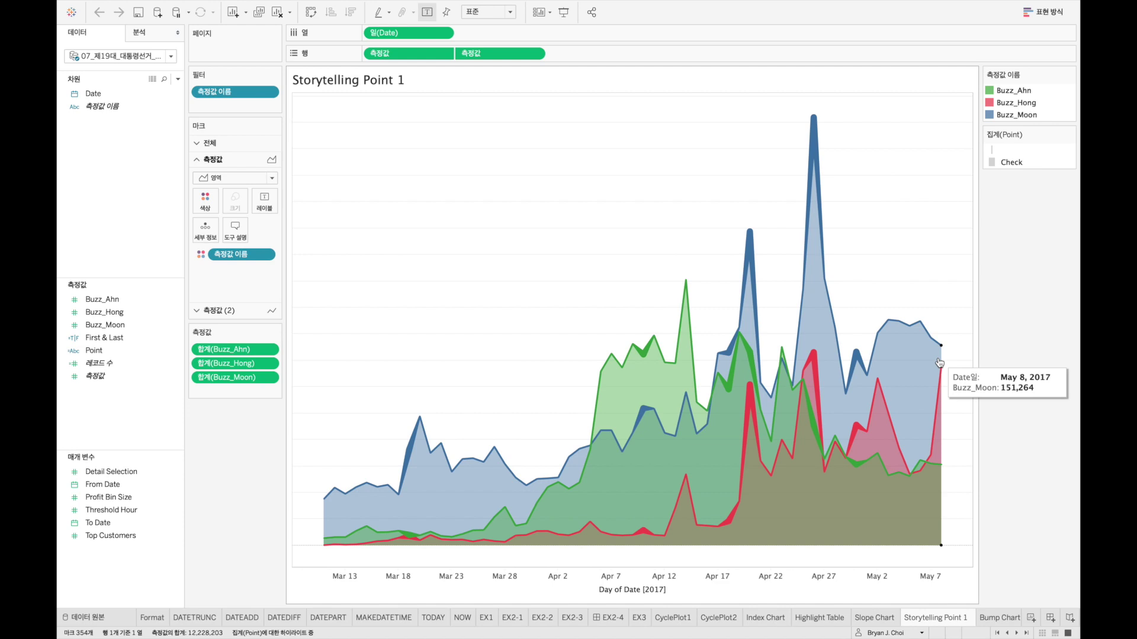
pyautogui.click(319, 8)
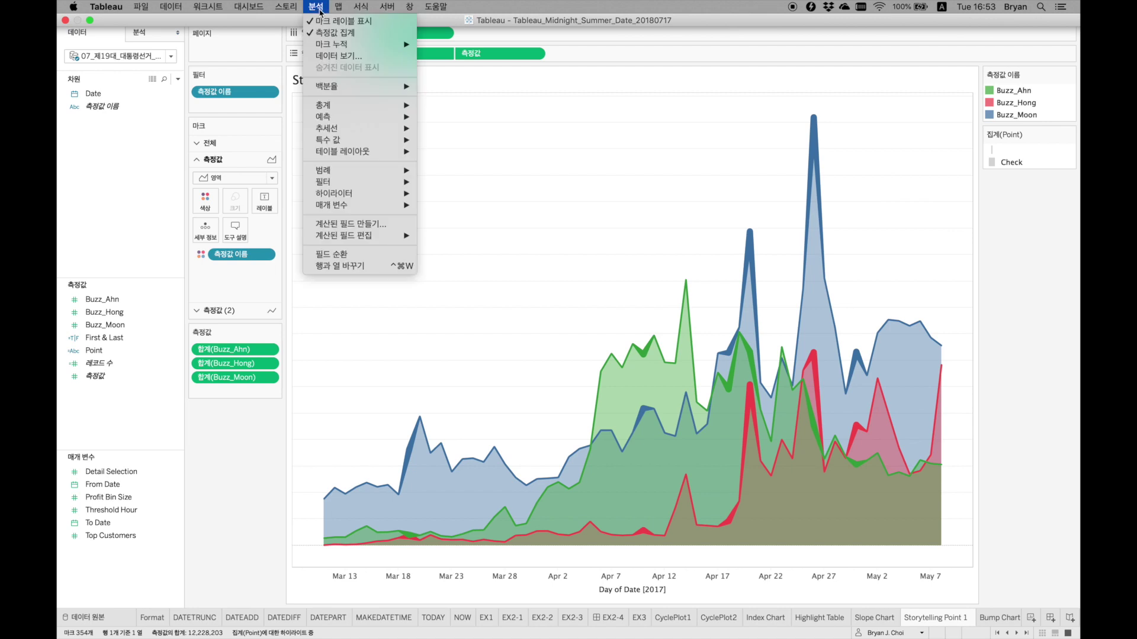
pyautogui.moveTo(349, 44)
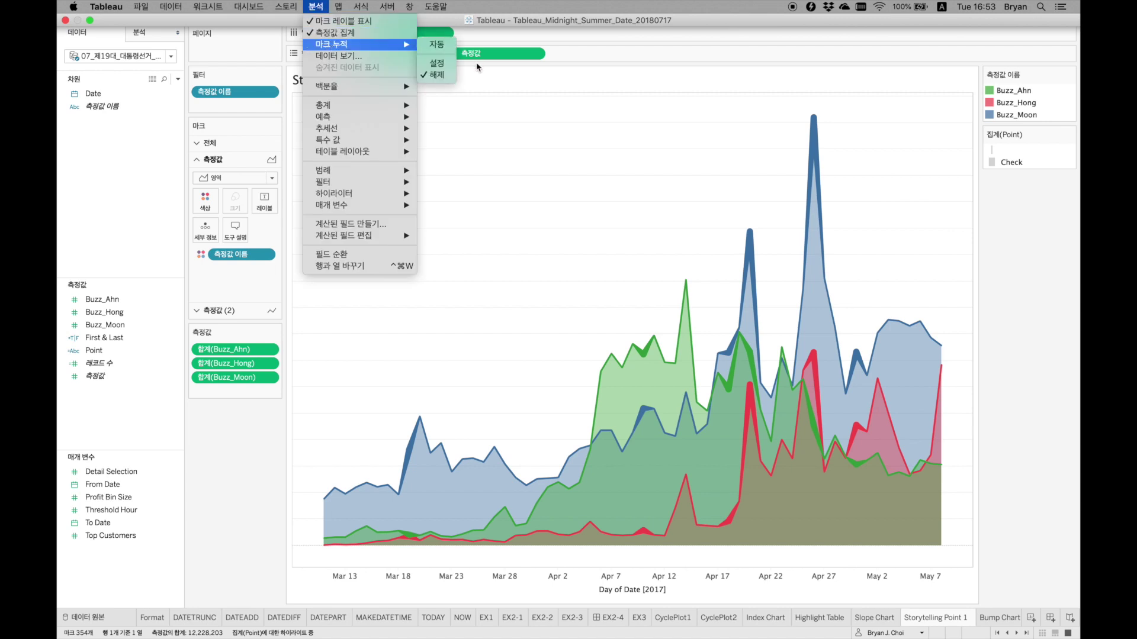
pyautogui.click(521, 254)
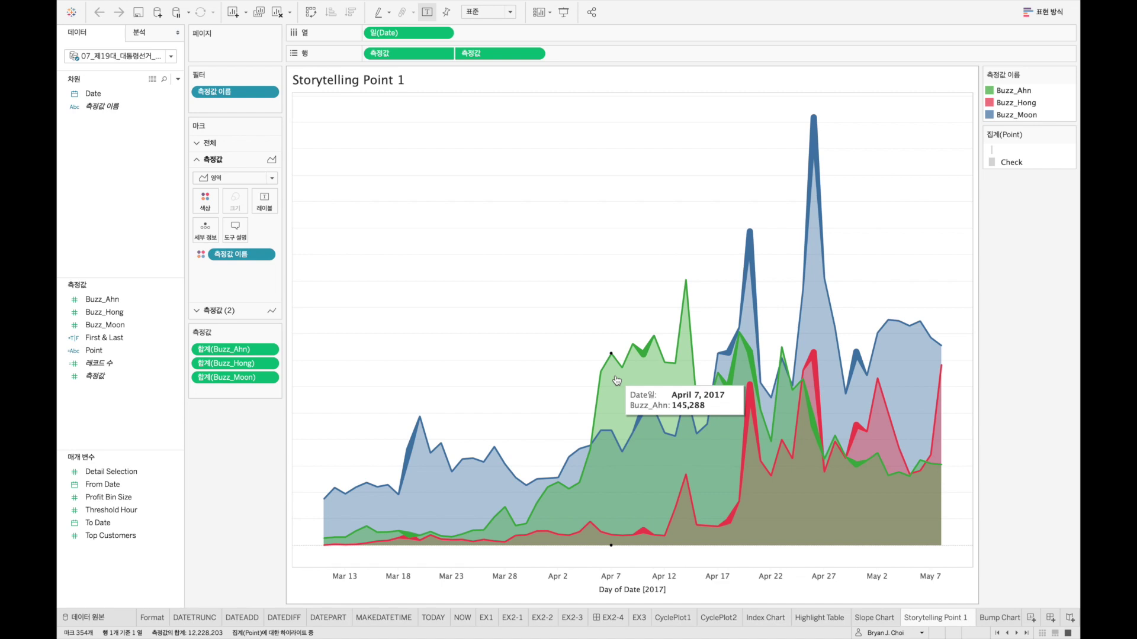